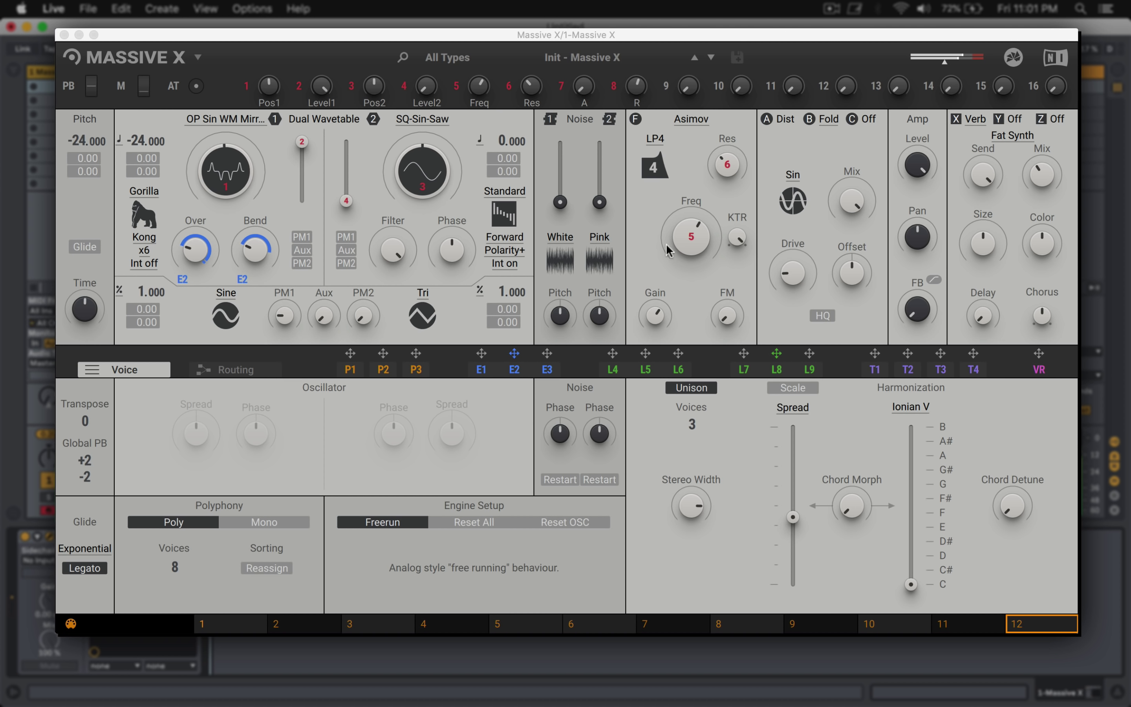
Step: Raise the Asimov filter's frequency and FM amount, and turn up the unison Chord Morph
{"action": "left_click", "coordinate": [678, 235]}
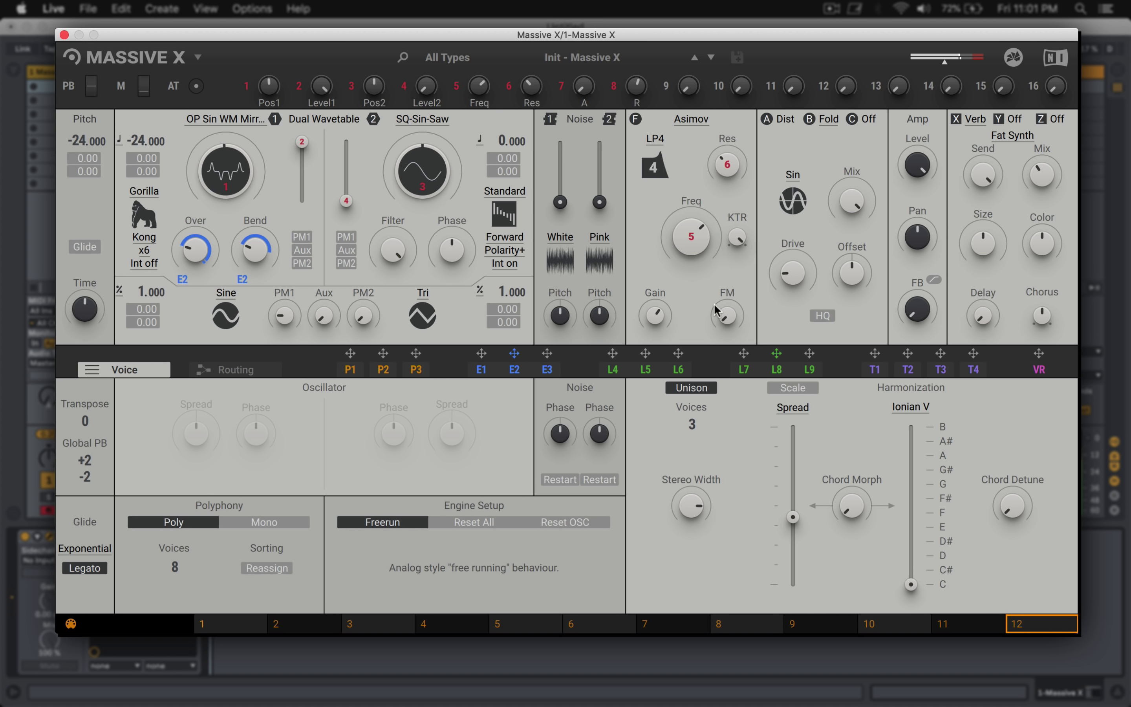
{"action": "left_click_drag", "start_coordinate": [719, 301], "coordinate": [727, 290]}
{"action": "left_click_drag", "start_coordinate": [691, 237], "coordinate": [691, 228]}
{"action": "left_click_drag", "start_coordinate": [845, 515], "coordinate": [851, 482]}
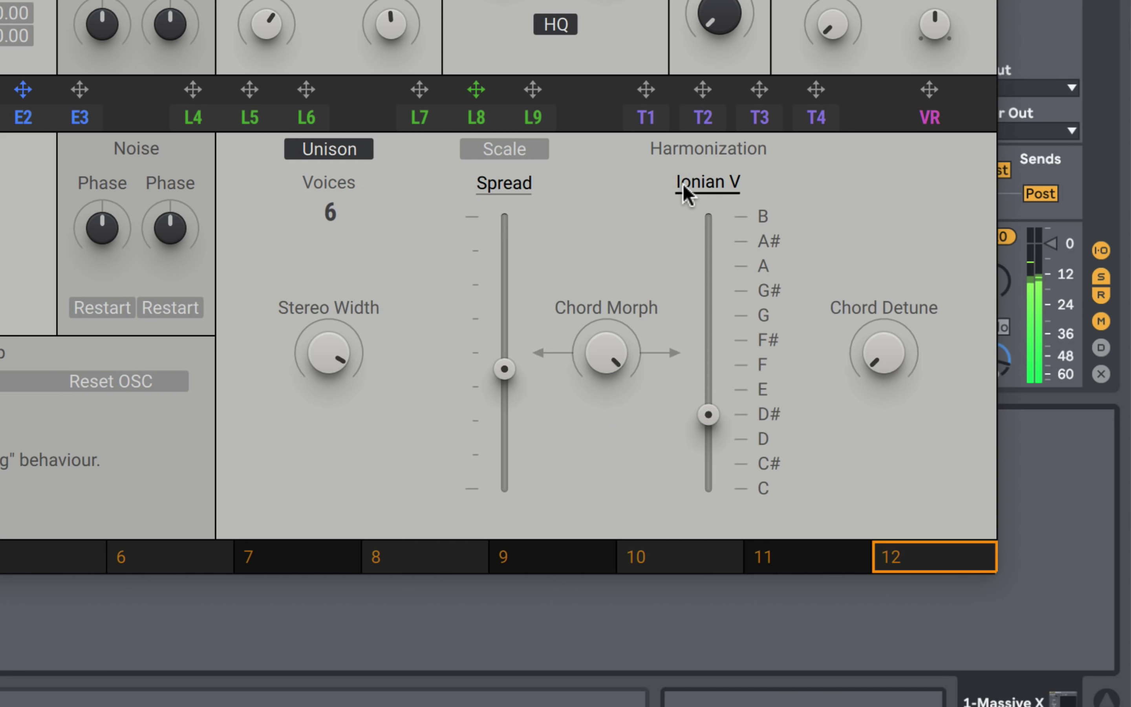
Step: Browse the second page of heptatonic scales for the harmonization
{"action": "left_click", "coordinate": [897, 411]}
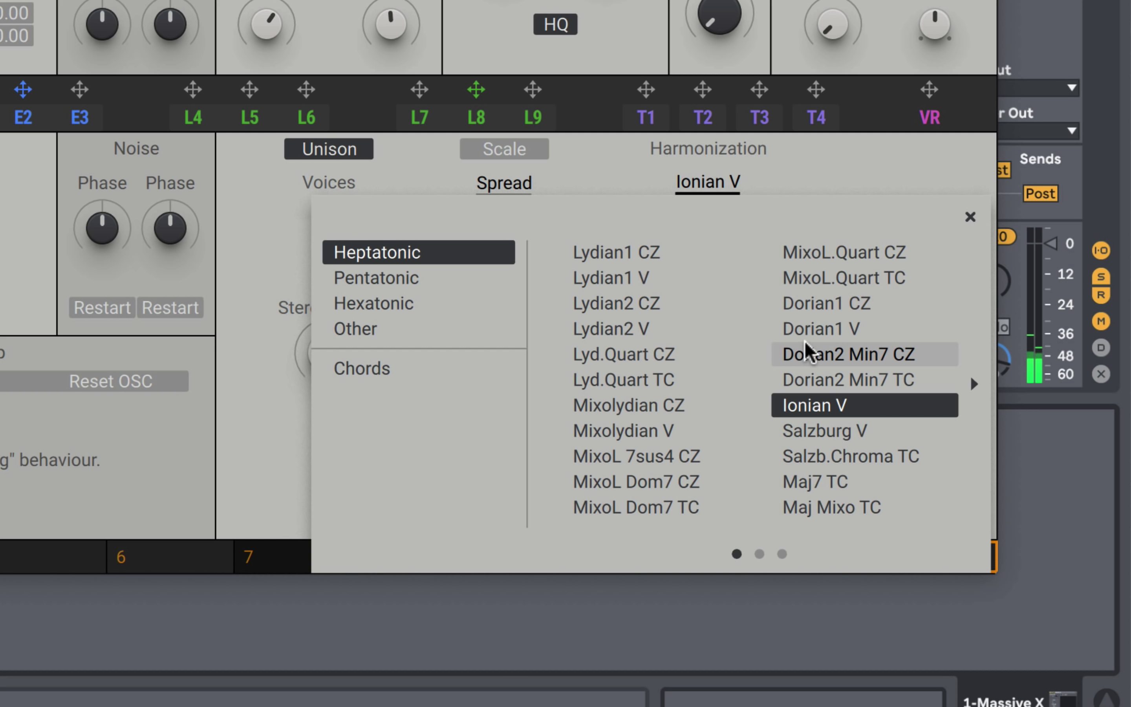
{"action": "left_click", "coordinate": [747, 551]}
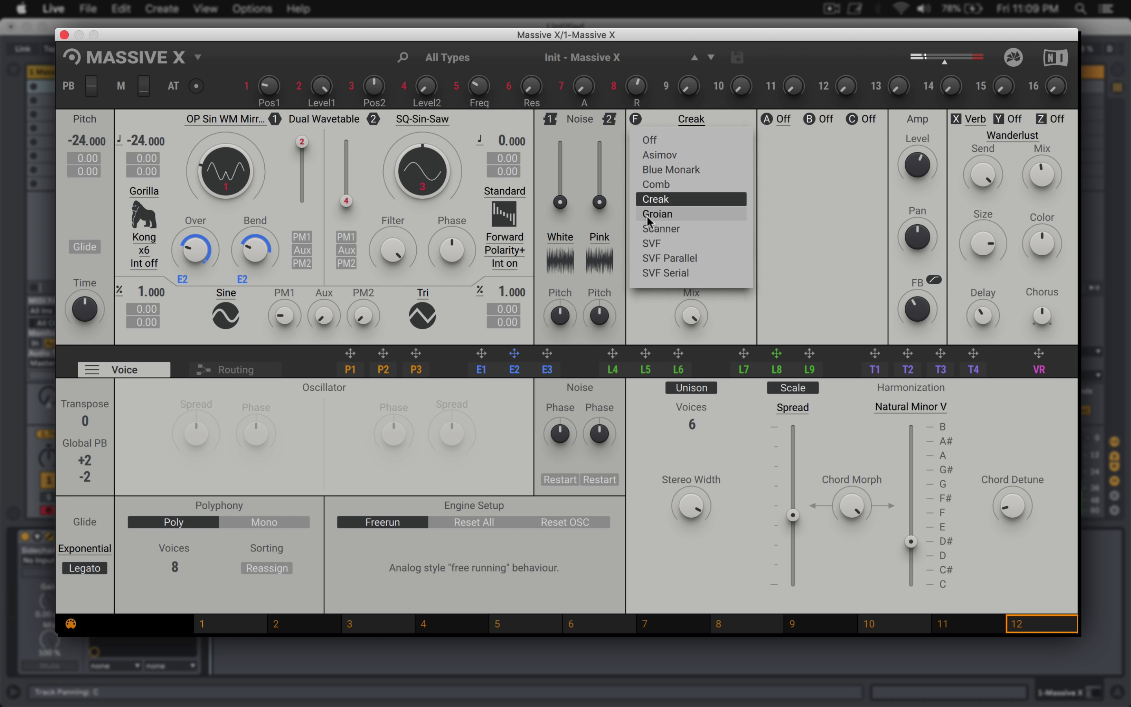
Step: Switch the filter to Groian and raise its frequency, and replace wavetable 1 in the mix with a saw-shaped wavetable 2 at full level
{"action": "left_click", "coordinate": [664, 212]}
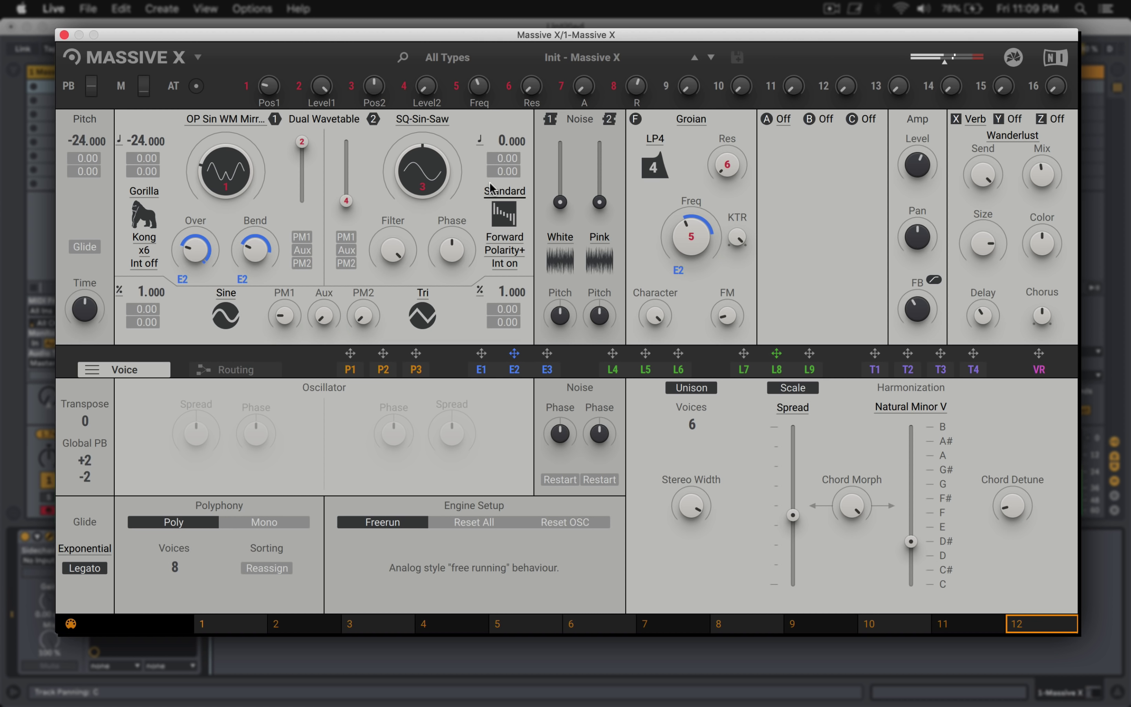
{"action": "left_click_drag", "start_coordinate": [415, 178], "coordinate": [415, 127]}
{"action": "left_click_drag", "start_coordinate": [345, 194], "coordinate": [345, 137]}
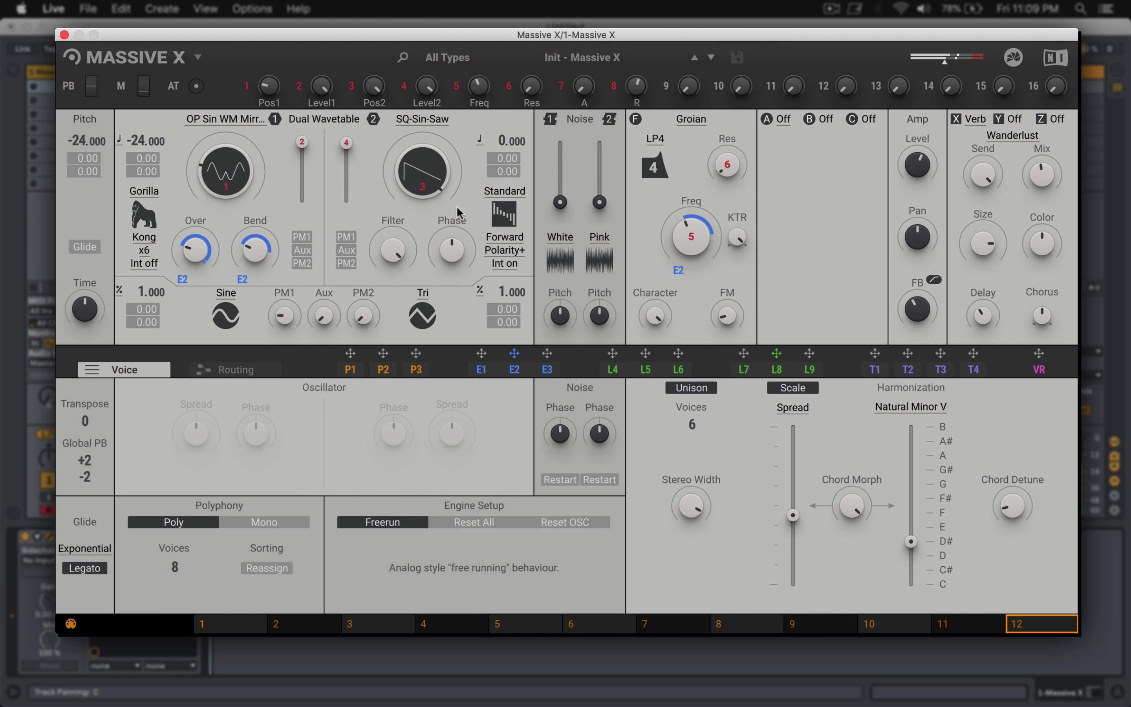
{"action": "left_click_drag", "start_coordinate": [686, 238], "coordinate": [686, 220]}
{"action": "left_click_drag", "start_coordinate": [302, 154], "coordinate": [302, 213]}
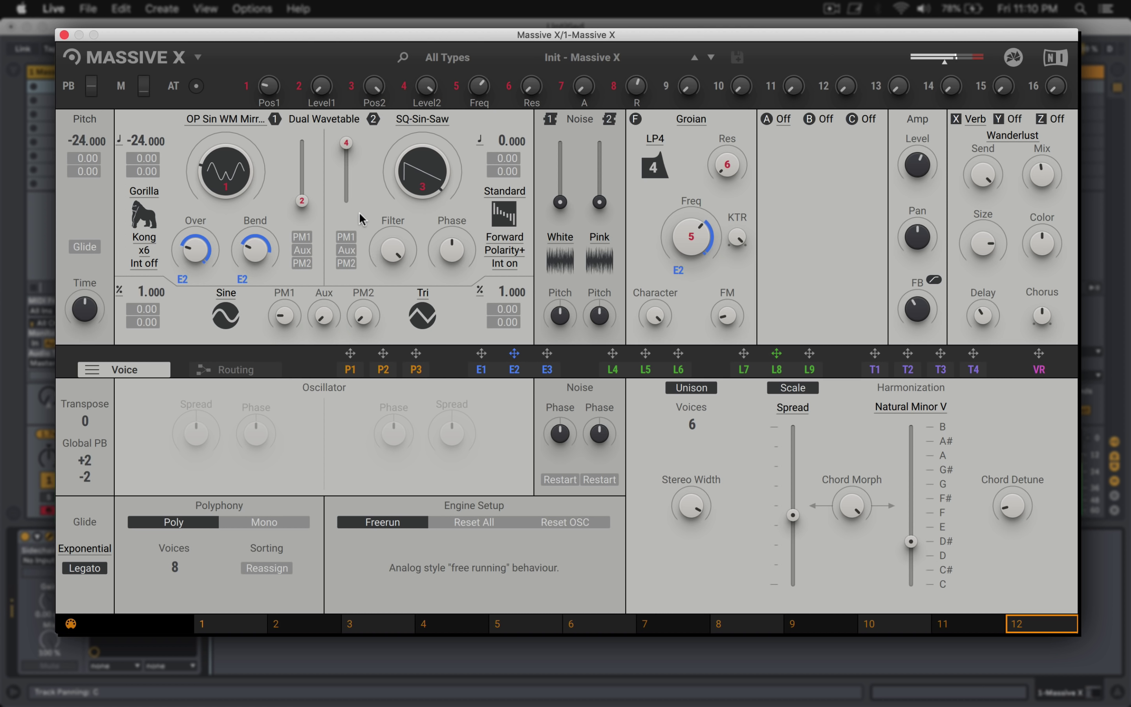
Step: Reset the global pitch to 0.000 and lower the Groian filter's frequency, FM and key tracking amounts
{"action": "double_click", "coordinate": [76, 146]}
{"action": "left_click_drag", "start_coordinate": [685, 230], "coordinate": [685, 230]}
{"action": "left_click_drag", "start_coordinate": [724, 310], "coordinate": [724, 327]}
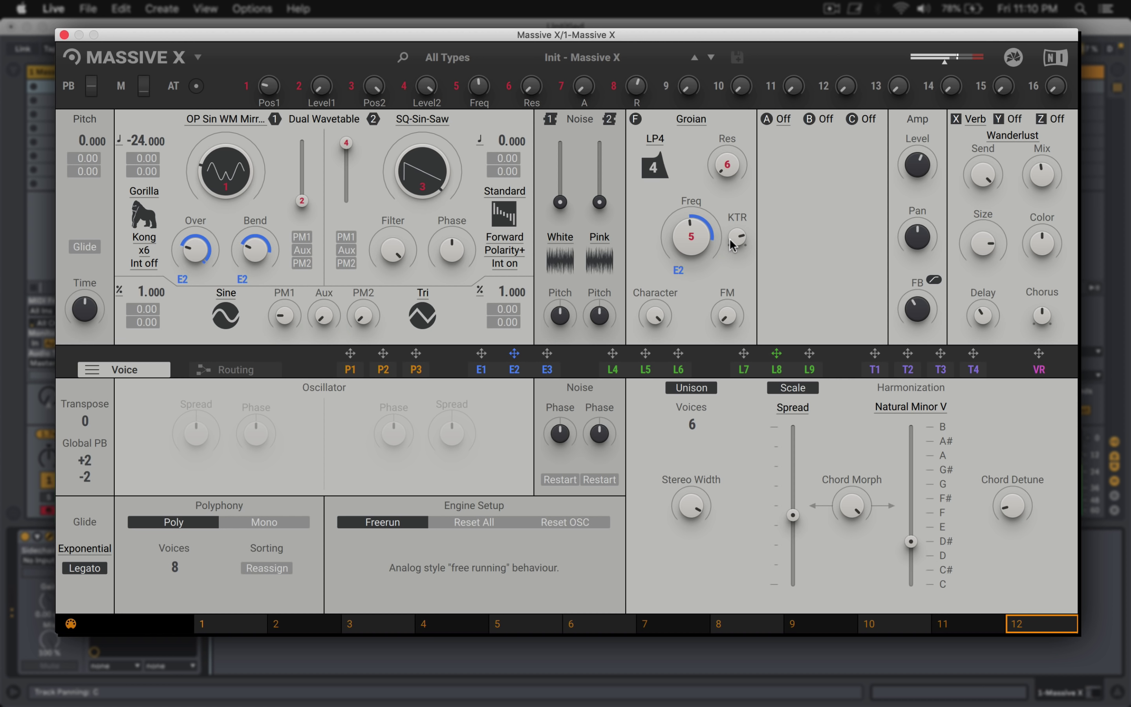
{"action": "left_click_drag", "start_coordinate": [730, 240], "coordinate": [730, 276]}
Step: Browse the Basics category of wavetables for wavetable 1
{"action": "left_click", "coordinate": [229, 119]}
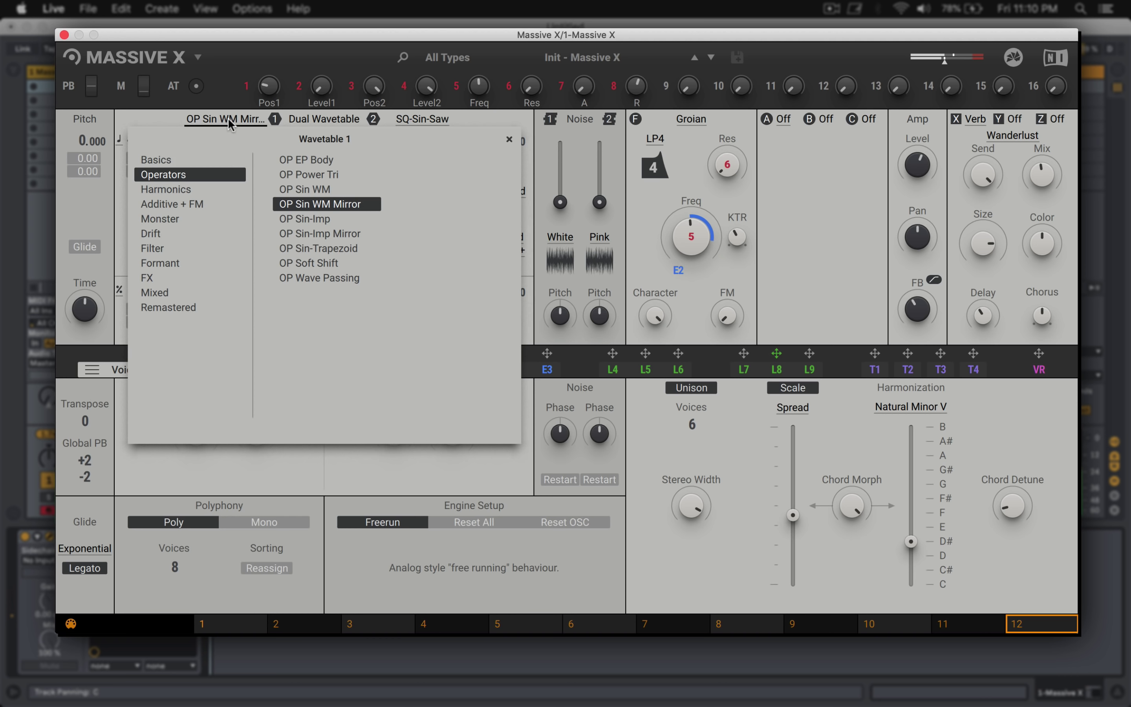
{"action": "left_click", "coordinate": [219, 160]}
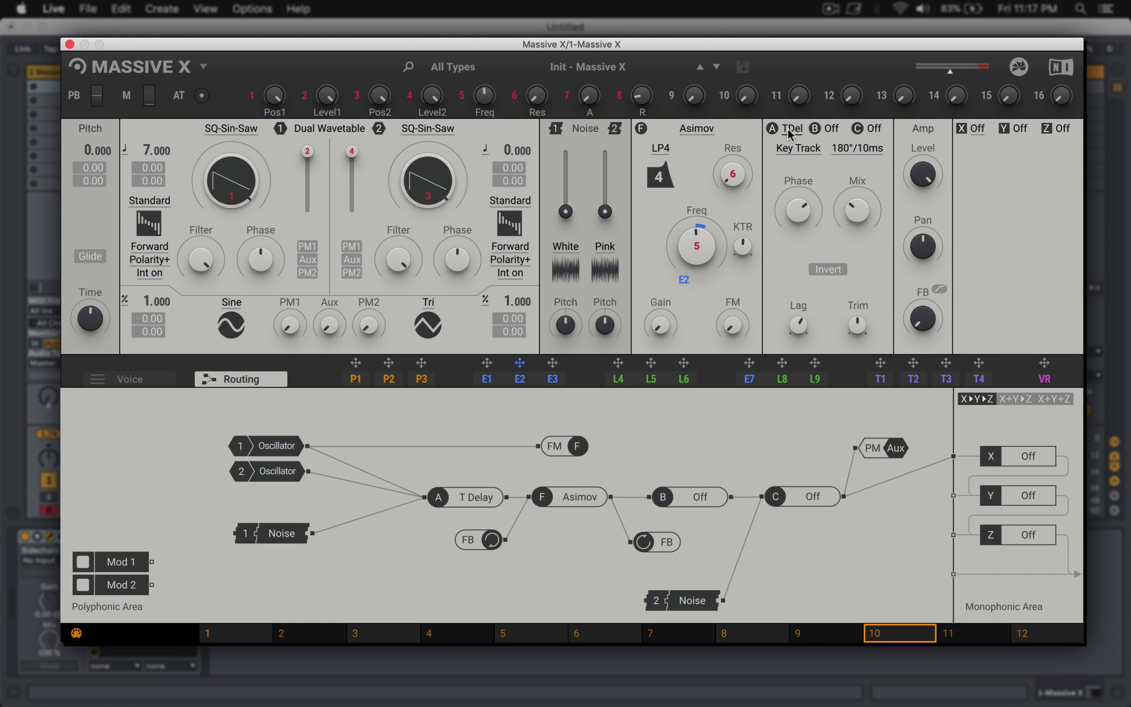
Step: Set insert effect A to Sample+Hold in HQ mode and raise the Asimov filter's frequency
{"action": "left_click", "coordinate": [792, 128]}
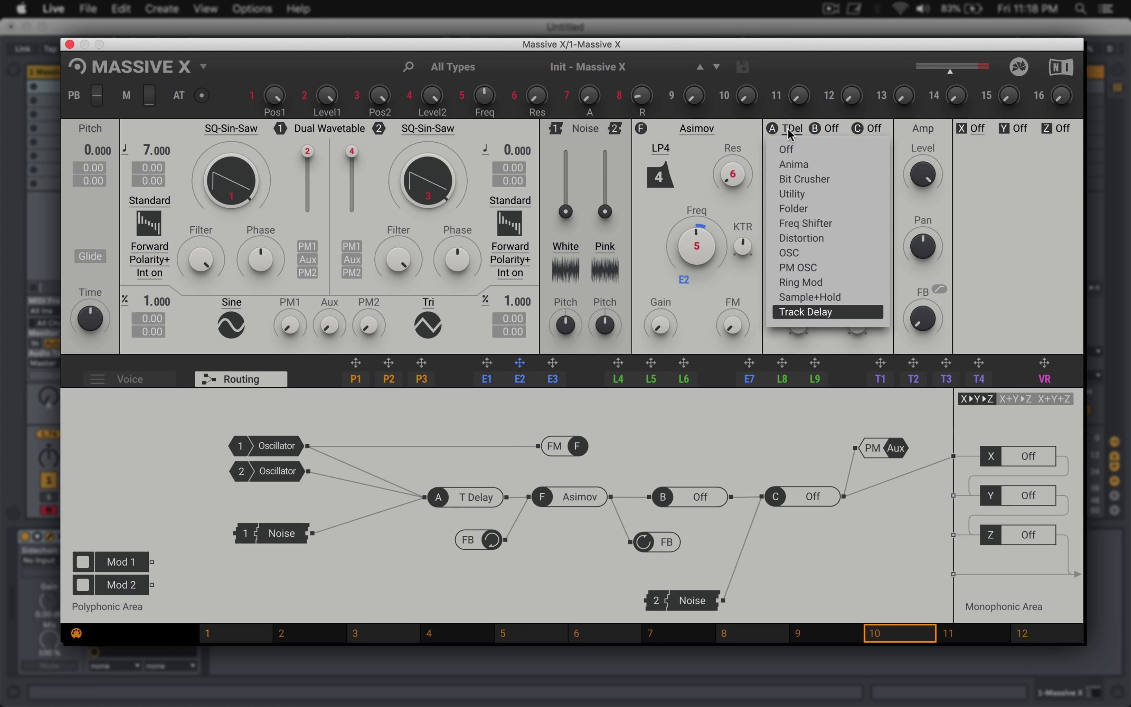
{"action": "left_click", "coordinate": [789, 297]}
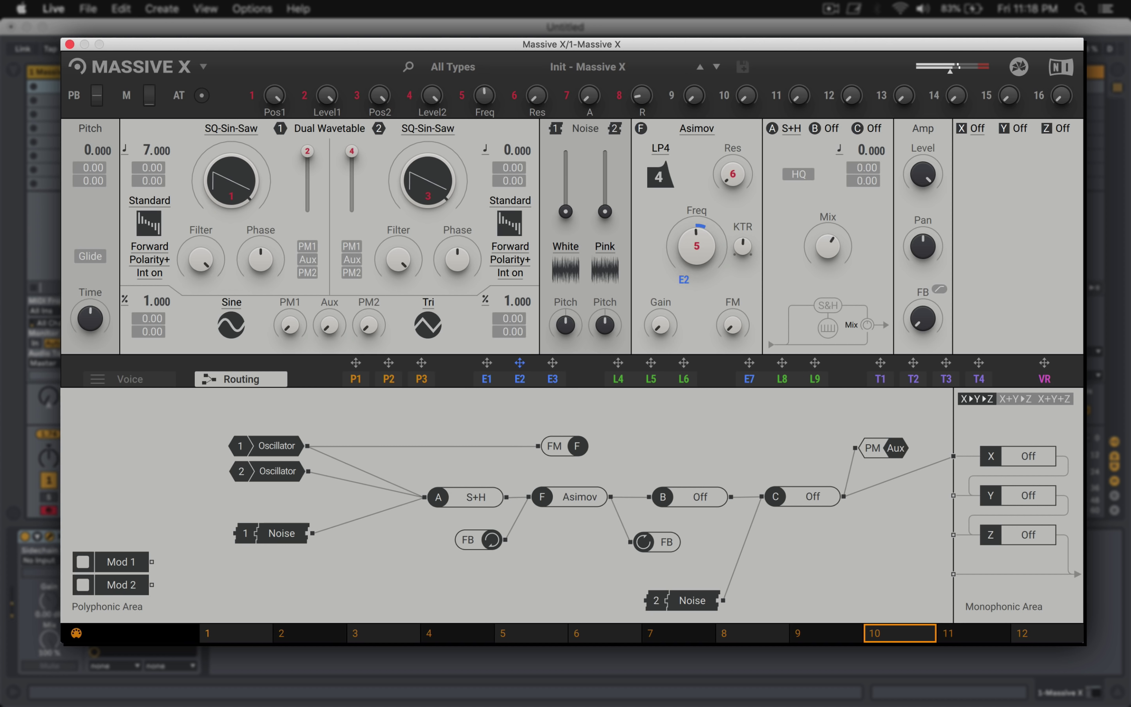
{"action": "left_click", "coordinate": [799, 174]}
{"action": "left_click_drag", "start_coordinate": [696, 252], "coordinate": [696, 240]}
{"action": "mouse_move", "coordinate": [870, 154]}
{"action": "left_mouse_down"}
{"action": "mouse_move", "coordinate": [870, 143]}
{"action": "mouse_move", "coordinate": [870, 157]}
{"action": "left_mouse_up"}
Step: Assign LFO L4 to modulate the pitch of the Sample+Hold insert
{"action": "left_click", "coordinate": [615, 379]}
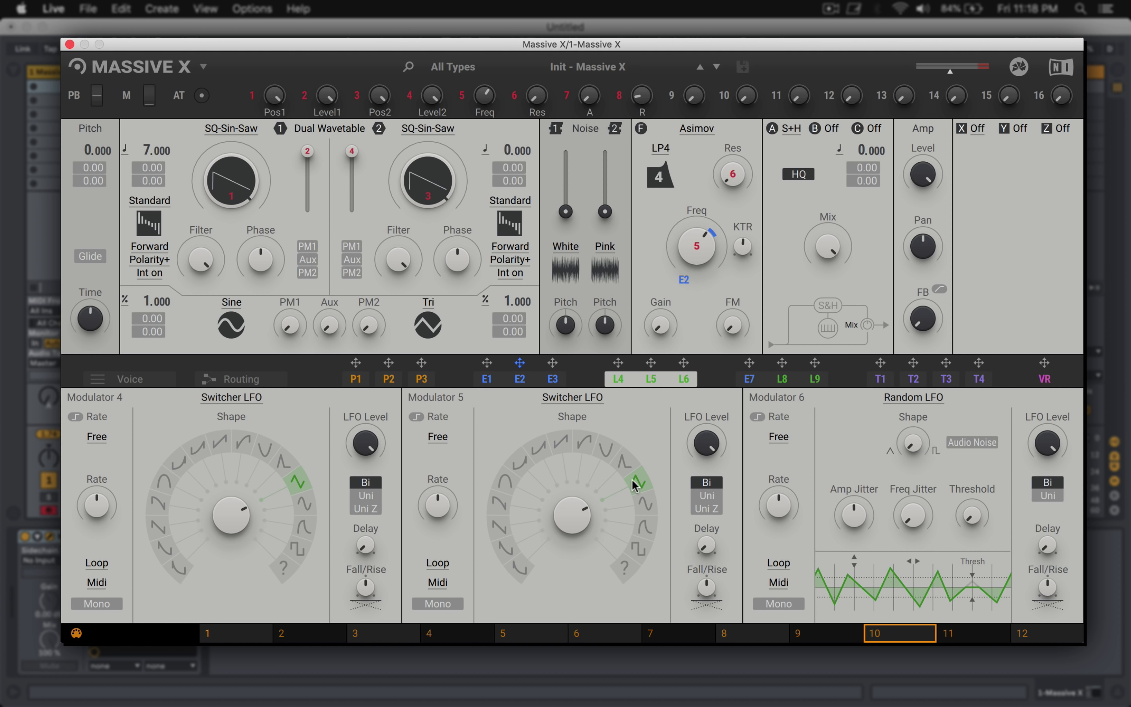
{"action": "left_click_drag", "start_coordinate": [616, 362], "coordinate": [867, 155]}
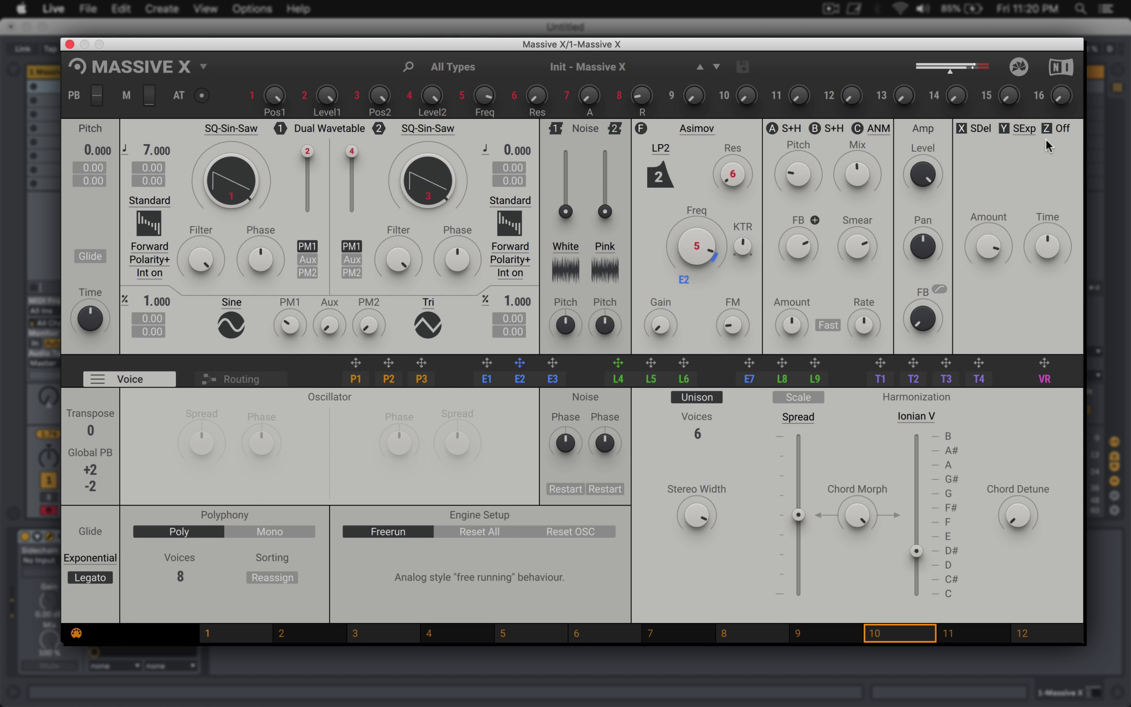
Step: Load a Reverb in effect slot Z, choose the Wanderlust type and adjust its Mix
{"action": "left_click", "coordinate": [1059, 131]}
{"action": "left_click", "coordinate": [1060, 137]}
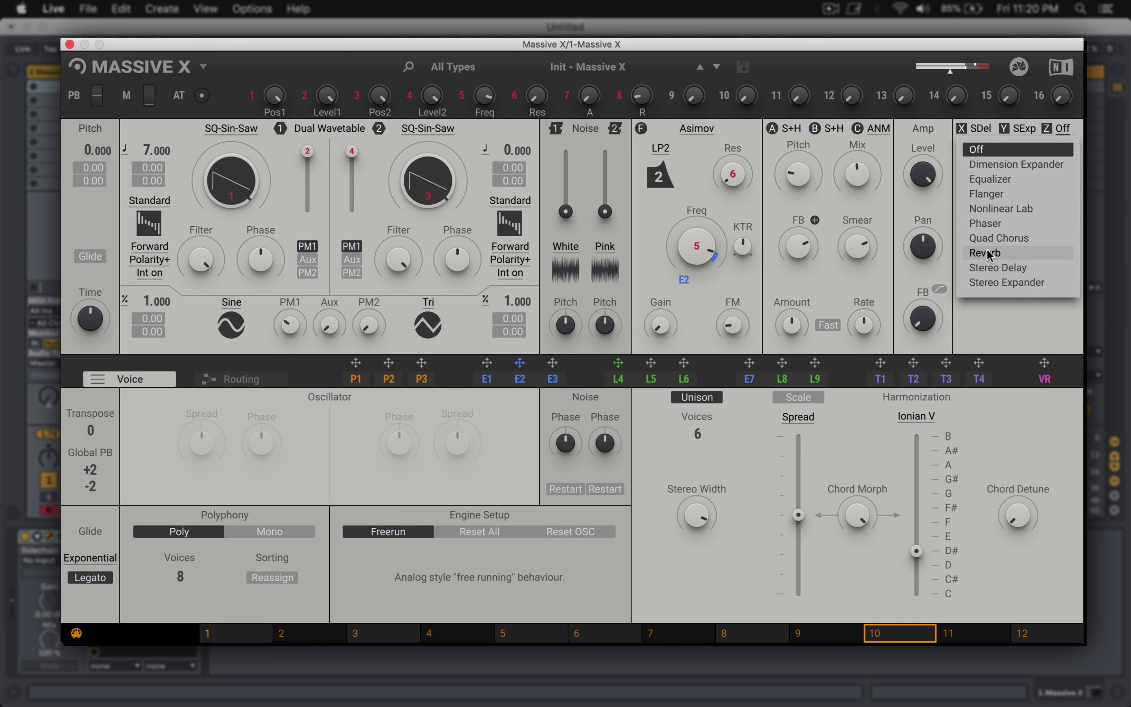
{"action": "left_click", "coordinate": [975, 251]}
{"action": "left_click", "coordinate": [1010, 146]}
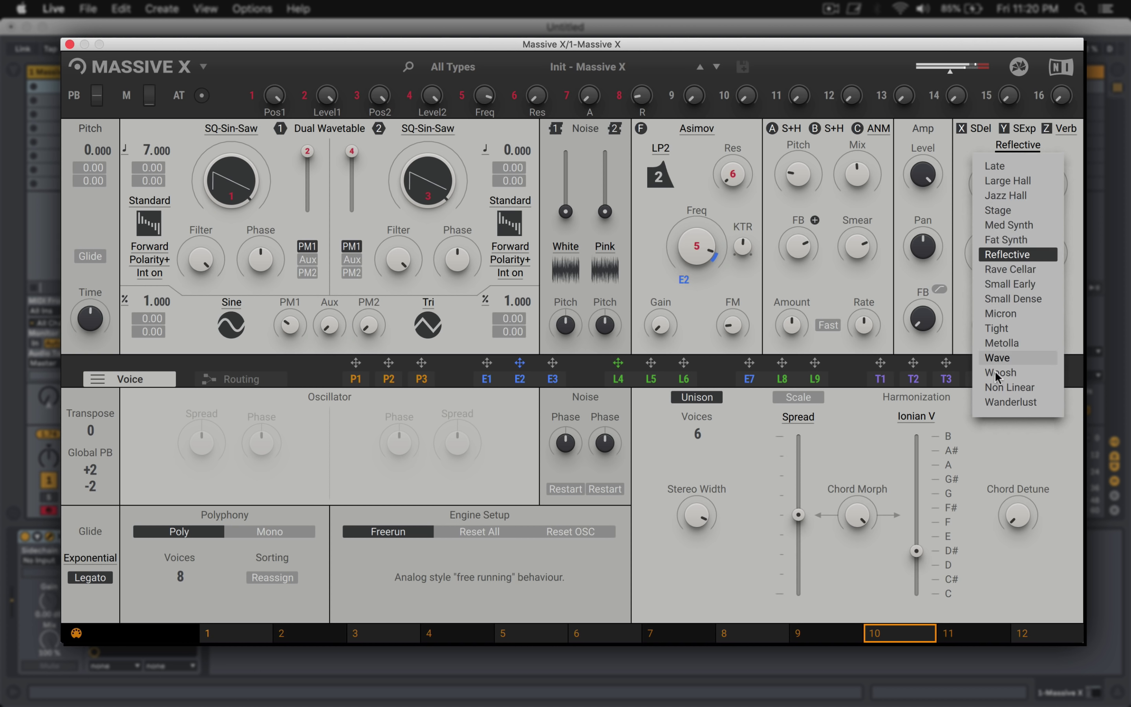
{"action": "left_click", "coordinate": [1000, 401]}
{"action": "left_click_drag", "start_coordinate": [1042, 189], "coordinate": [1043, 186]}
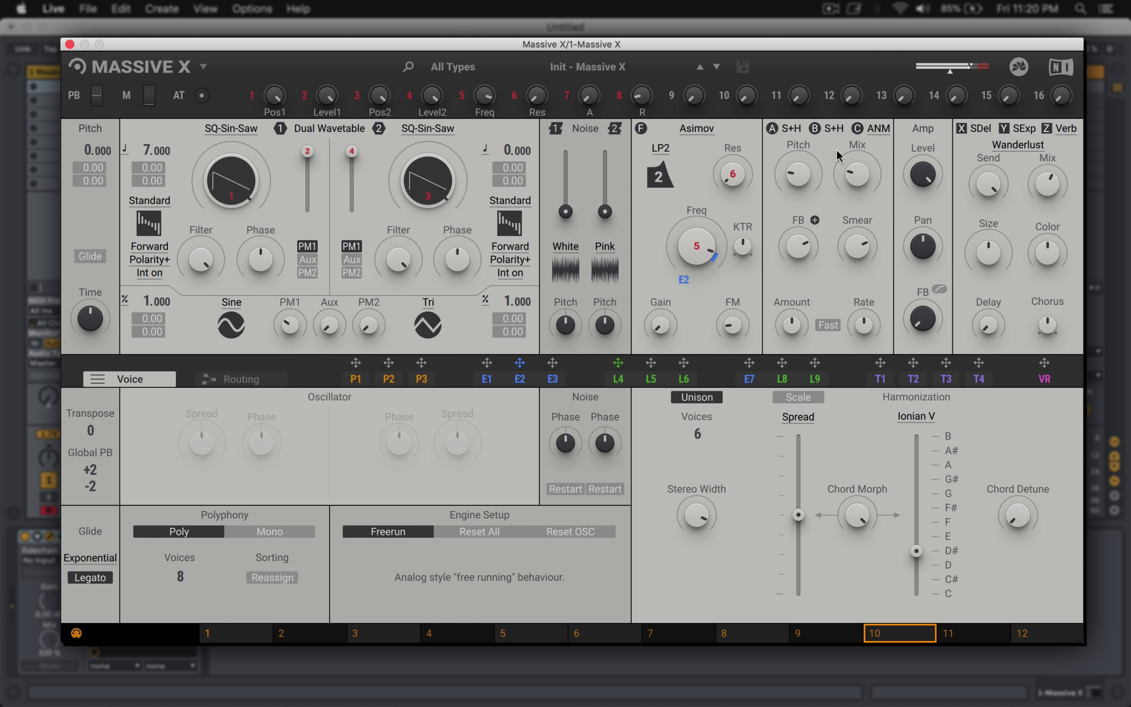
Step: Show insert A's Sample+Hold settings and raise the feedback level in the Amp section
{"action": "left_click", "coordinate": [787, 127]}
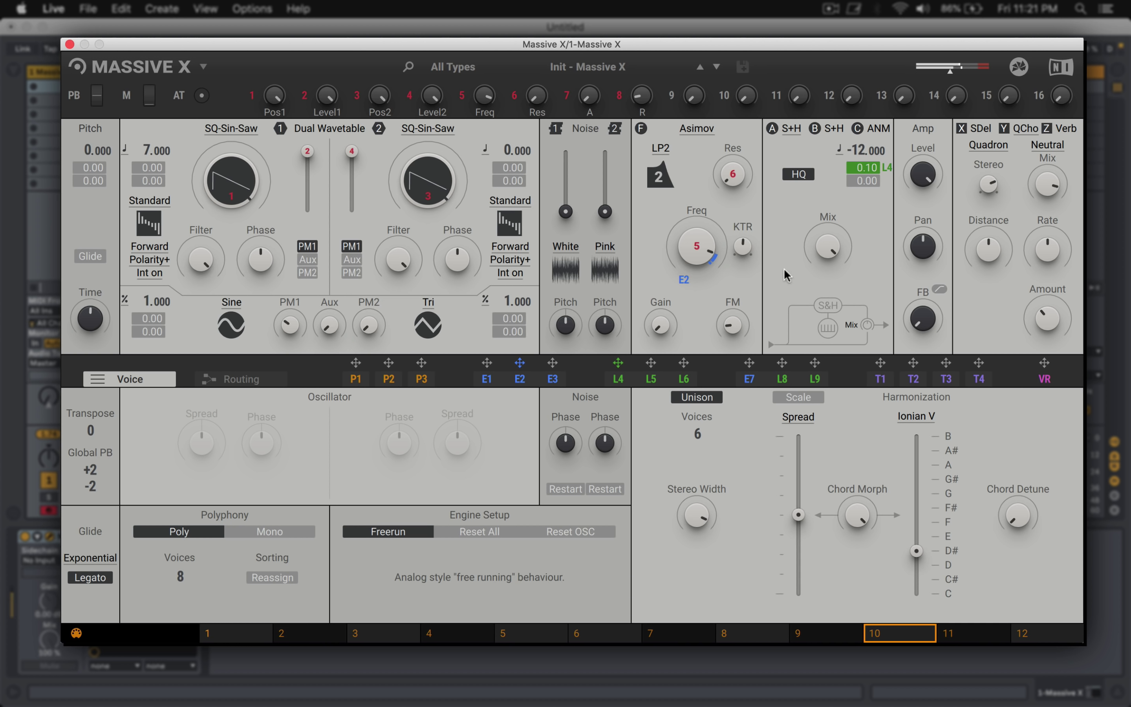
{"action": "left_click_drag", "start_coordinate": [909, 327], "coordinate": [909, 305]}
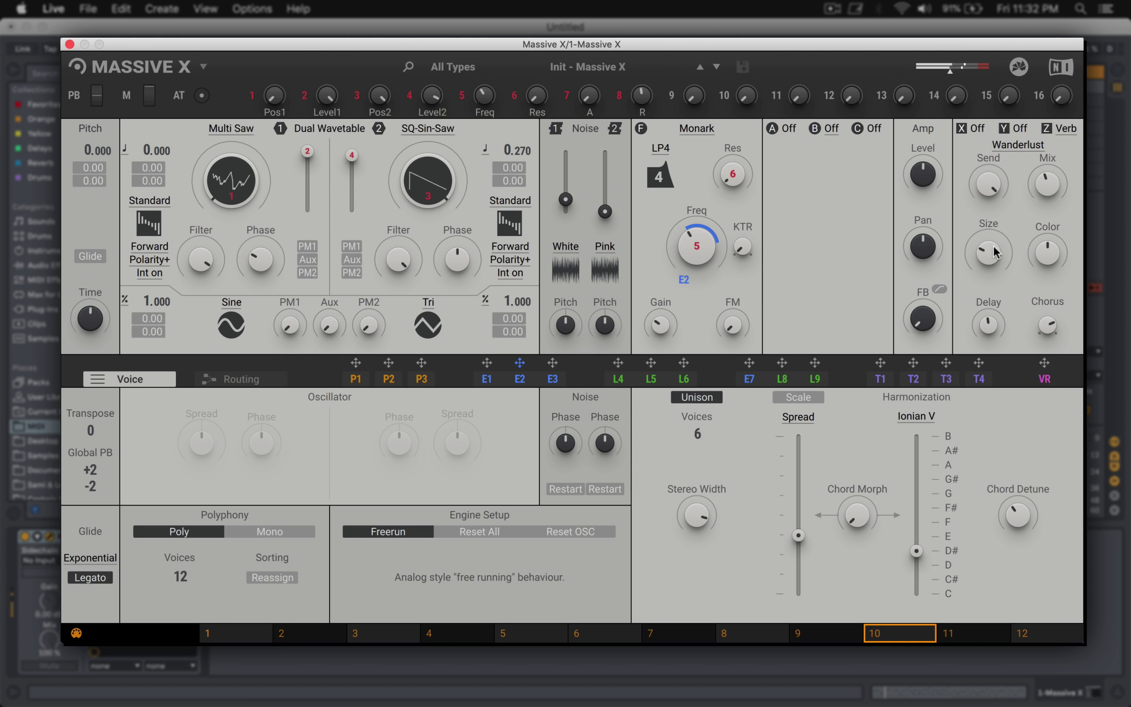
Step: Increase the Wanderlust reverb's size and fine-tune its delay
{"action": "left_click_drag", "start_coordinate": [993, 246], "coordinate": [983, 240]}
{"action": "left_click_drag", "start_coordinate": [985, 320], "coordinate": [985, 322]}
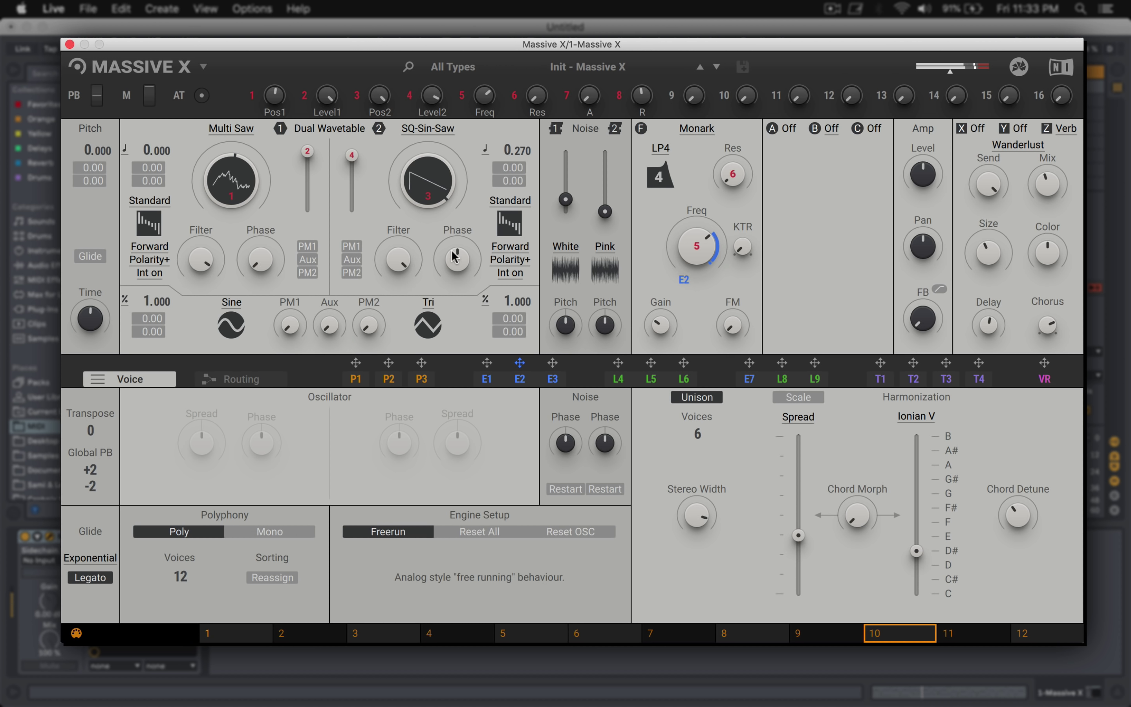
Step: Detune wavetable 2's pitch to 0.070 and lower the unison Spread
{"action": "left_click_drag", "start_coordinate": [516, 143], "coordinate": [516, 155]}
{"action": "left_click_drag", "start_coordinate": [798, 535], "coordinate": [798, 577]}
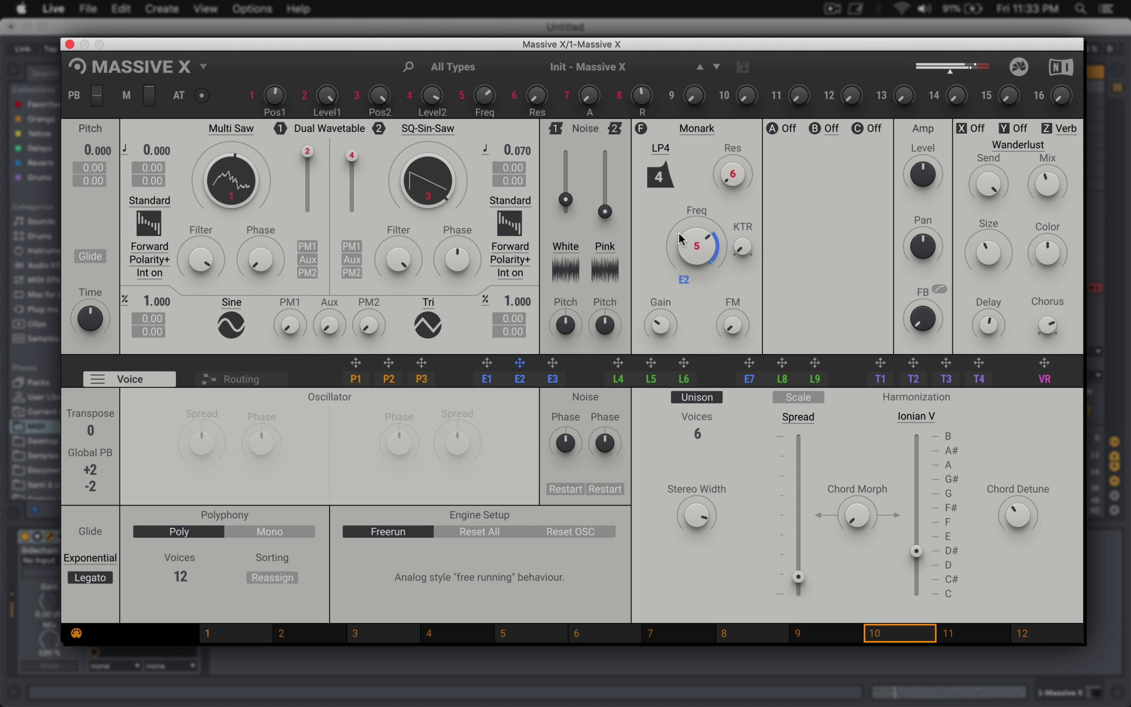
Step: Sweep the Monark filter's frequency and fine-tune the noise 1 level
{"action": "left_click_drag", "start_coordinate": [689, 249], "coordinate": [688, 225]}
{"action": "left_click_drag", "start_coordinate": [564, 204], "coordinate": [565, 206]}
{"action": "mouse_move", "coordinate": [707, 243]}
{"action": "left_mouse_down"}
{"action": "mouse_move", "coordinate": [707, 268]}
{"action": "mouse_move", "coordinate": [707, 247]}
{"action": "mouse_move", "coordinate": [707, 260]}
{"action": "mouse_move", "coordinate": [691, 239]}
{"action": "left_mouse_up"}
Step: Set the global pitch to -3.000 and lower the Monark filter's frequency
{"action": "left_click_drag", "start_coordinate": [86, 149], "coordinate": [86, 157]}
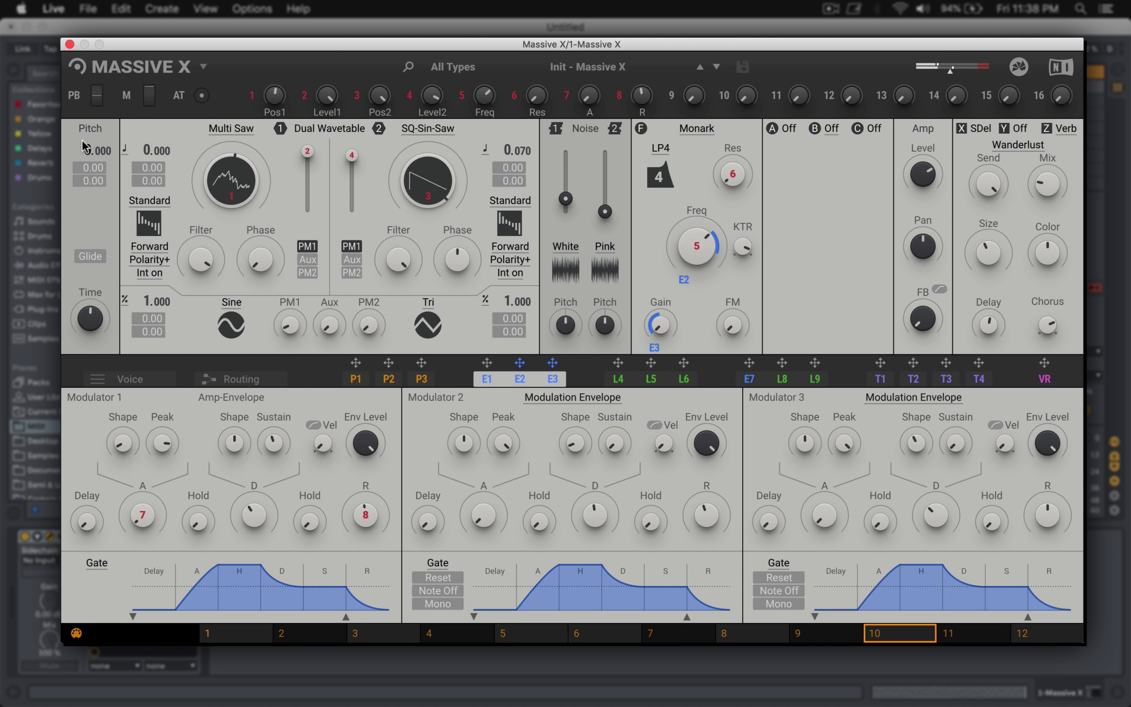
{"action": "left_click_drag", "start_coordinate": [86, 147], "coordinate": [86, 155]}
{"action": "left_click_drag", "start_coordinate": [685, 243], "coordinate": [684, 251]}
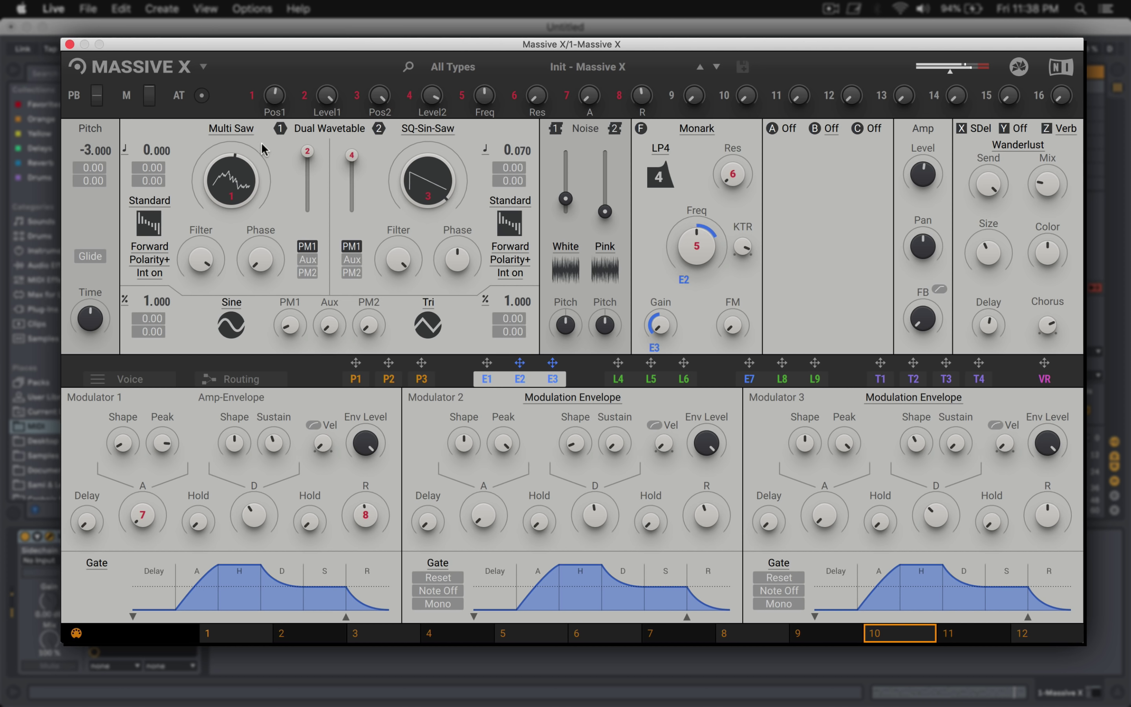
Step: Load the Sifer wavetable from the Mixed category as wavetable 2
{"action": "left_click", "coordinate": [408, 129]}
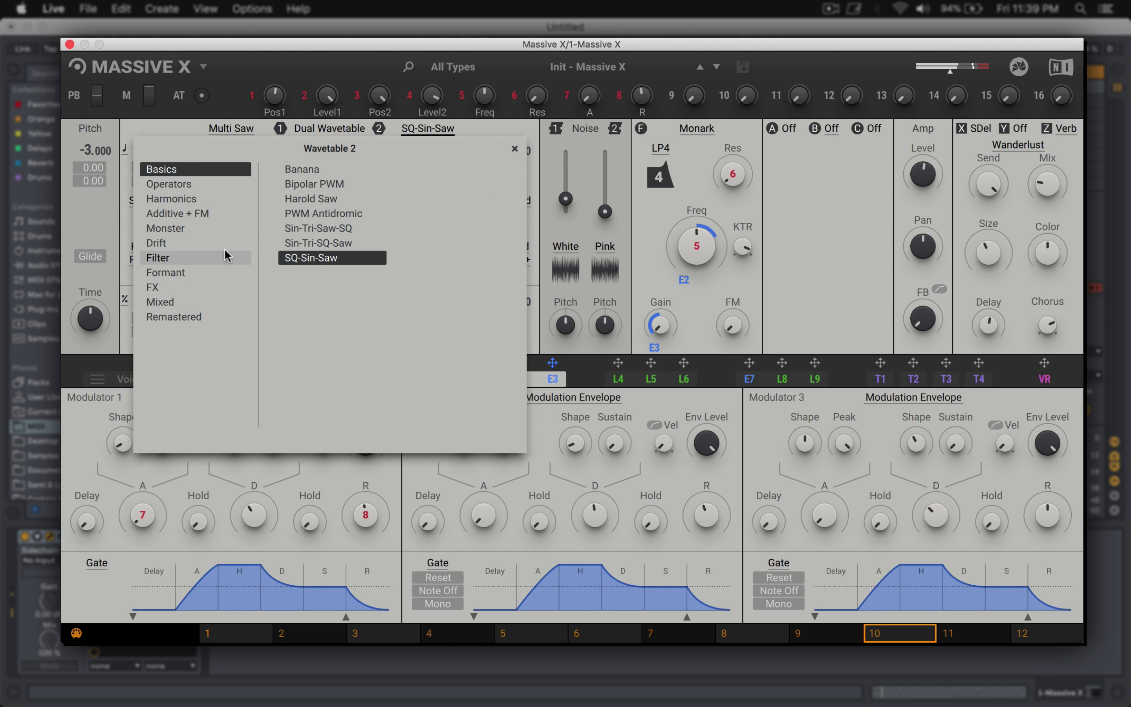
{"action": "left_click", "coordinate": [187, 299]}
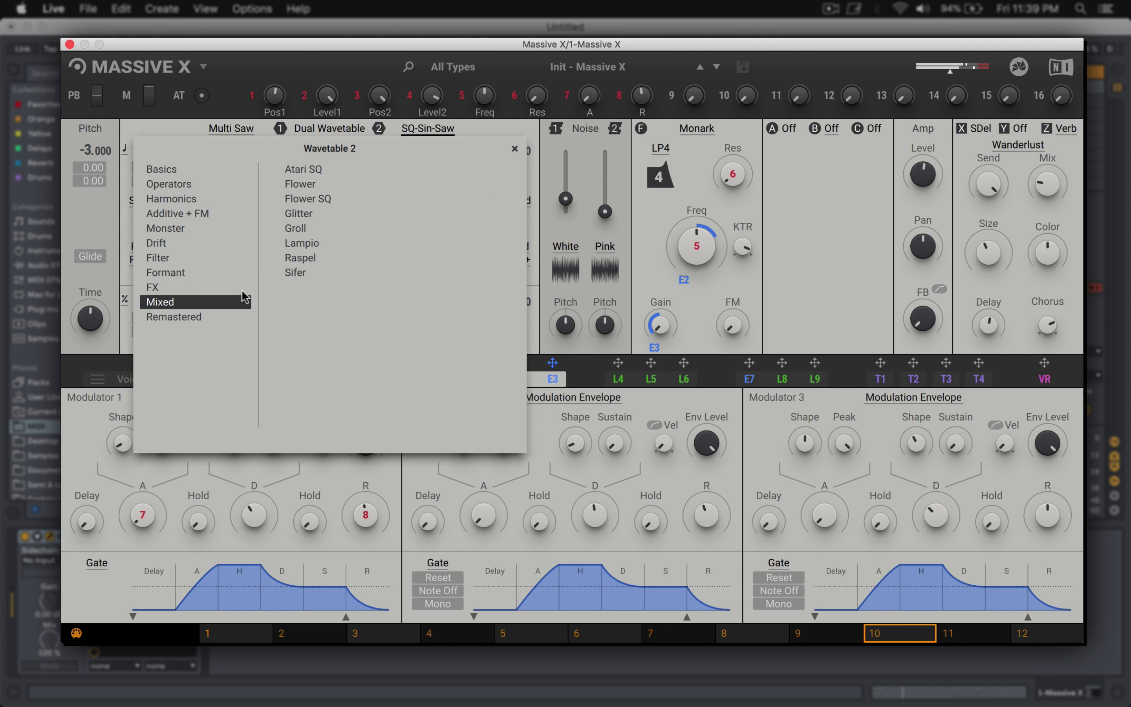
{"action": "left_click", "coordinate": [285, 273]}
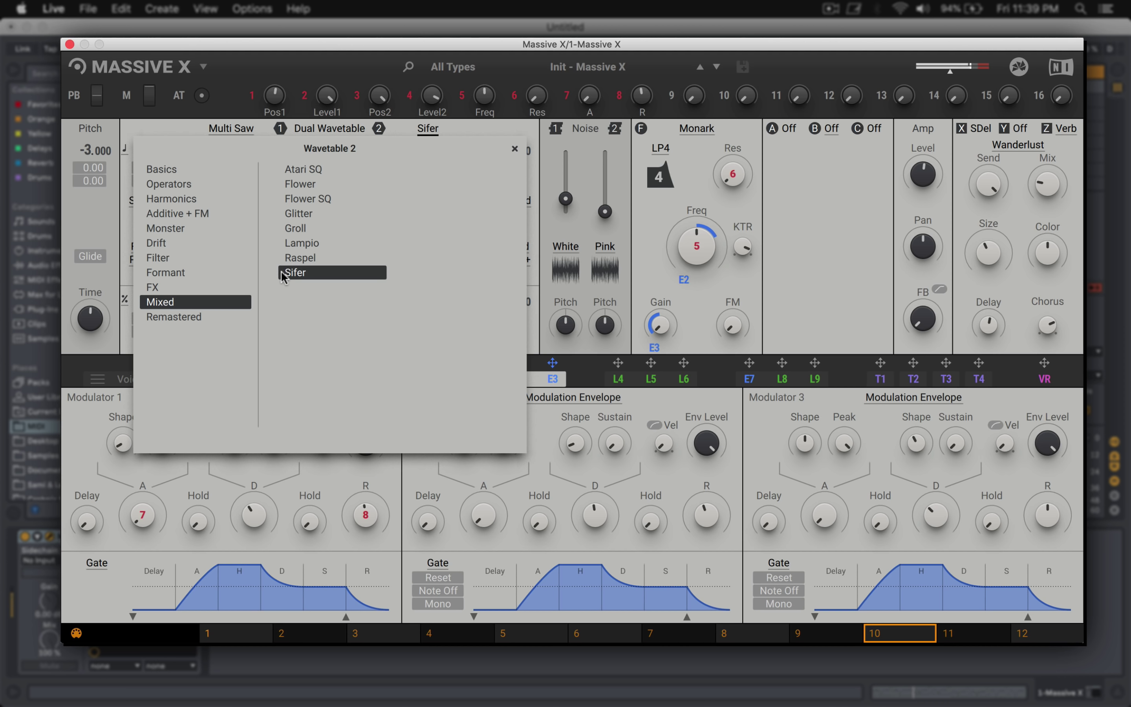
{"action": "left_click", "coordinate": [419, 127]}
Step: Mute wavetable 1 to adjust the Sifer wavetable's position in isolation, and restore wavetable 1 to near full level
{"action": "left_click_drag", "start_coordinate": [307, 151], "coordinate": [307, 210]}
{"action": "mouse_move", "coordinate": [405, 192]}
{"action": "left_mouse_down"}
{"action": "mouse_move", "coordinate": [406, 220]}
{"action": "mouse_move", "coordinate": [428, 190]}
{"action": "left_mouse_up"}
{"action": "left_click_drag", "start_coordinate": [307, 210], "coordinate": [307, 162]}
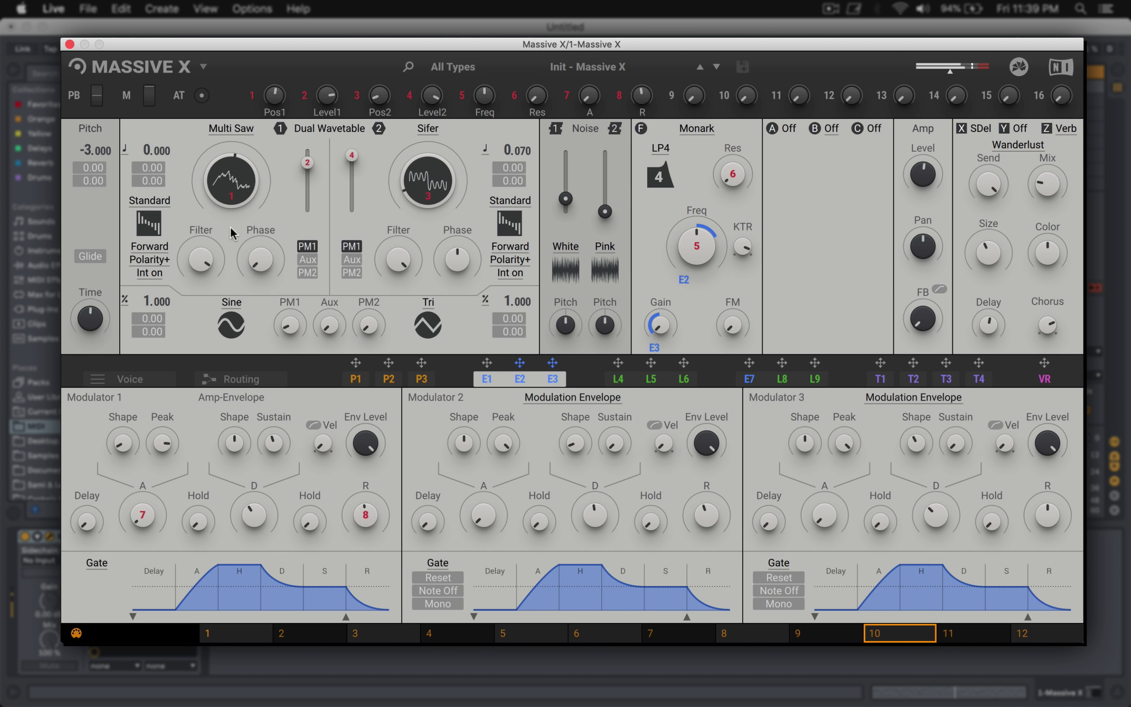
Step: Raise the Monark filter's frequency and slightly lower the White noise 1 level
{"action": "left_click_drag", "start_coordinate": [684, 263], "coordinate": [684, 236]}
{"action": "left_click_drag", "start_coordinate": [566, 199], "coordinate": [565, 203]}
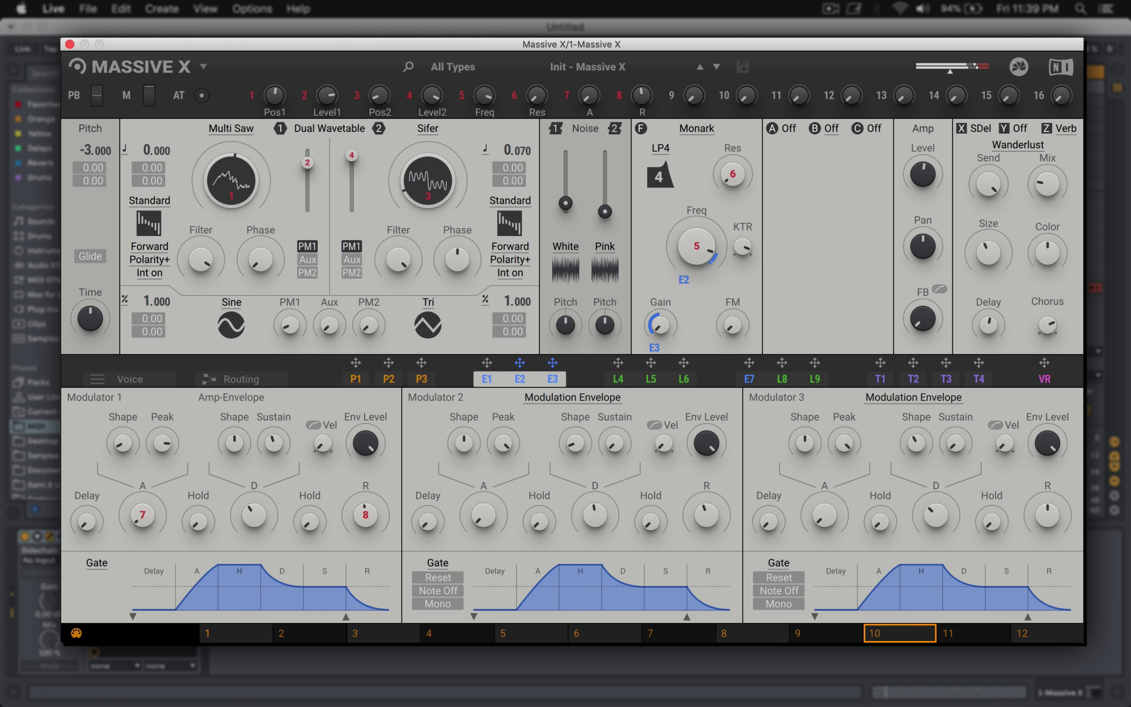
{"action": "left_click", "coordinate": [565, 247]}
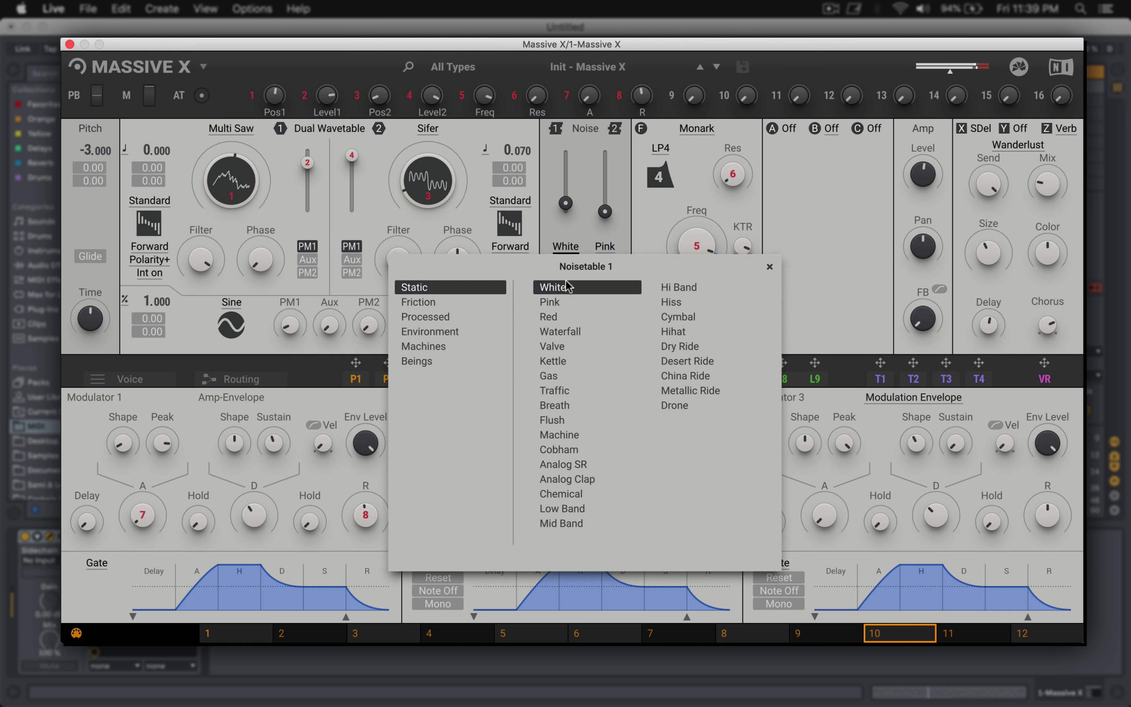
{"action": "left_click", "coordinate": [558, 243]}
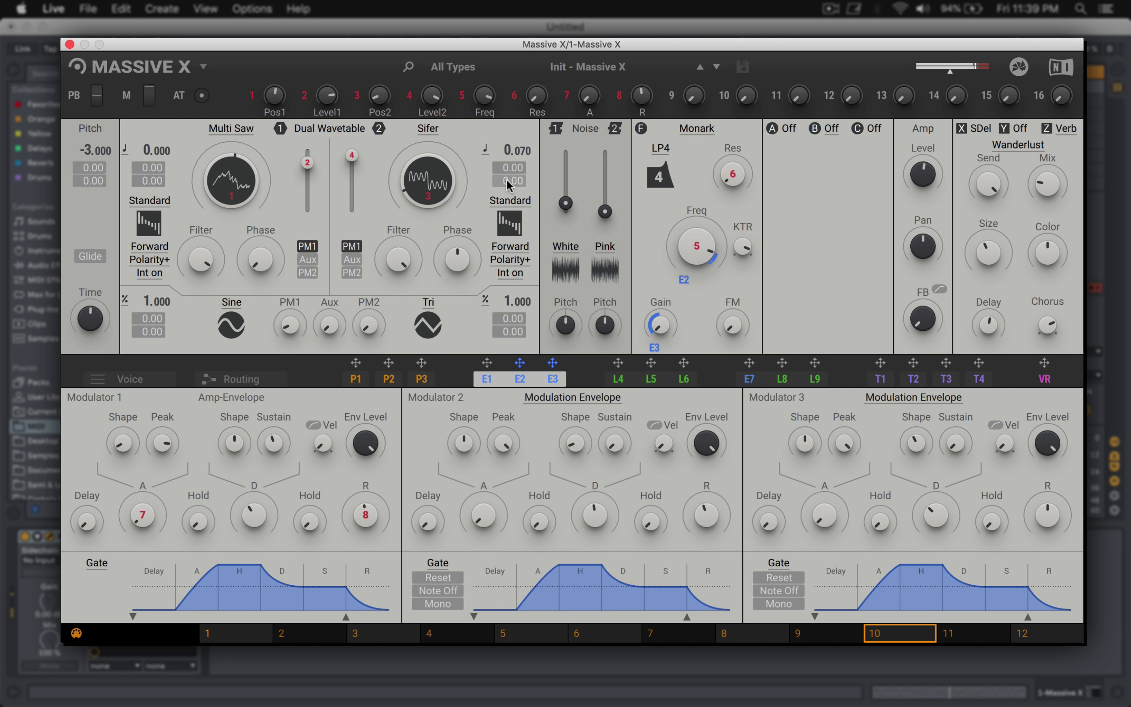
Step: Pull both wavetable levels down to silence and slightly raise the noise 1 level
{"action": "left_click_drag", "start_coordinate": [352, 157], "coordinate": [351, 209]}
{"action": "left_click_drag", "start_coordinate": [307, 162], "coordinate": [307, 209]}
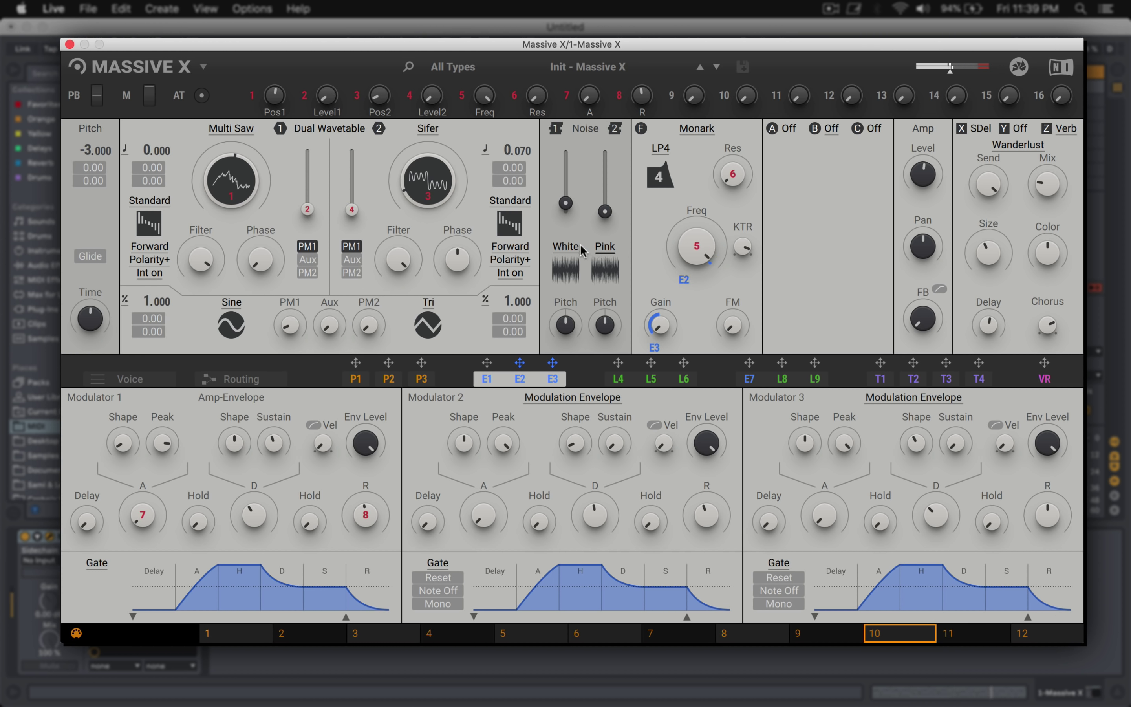
{"action": "left_click_drag", "start_coordinate": [565, 203], "coordinate": [565, 198]}
Step: Audition the Red, Waterfall and Valve sources from the Static category for noise 1
{"action": "left_click", "coordinate": [565, 251]}
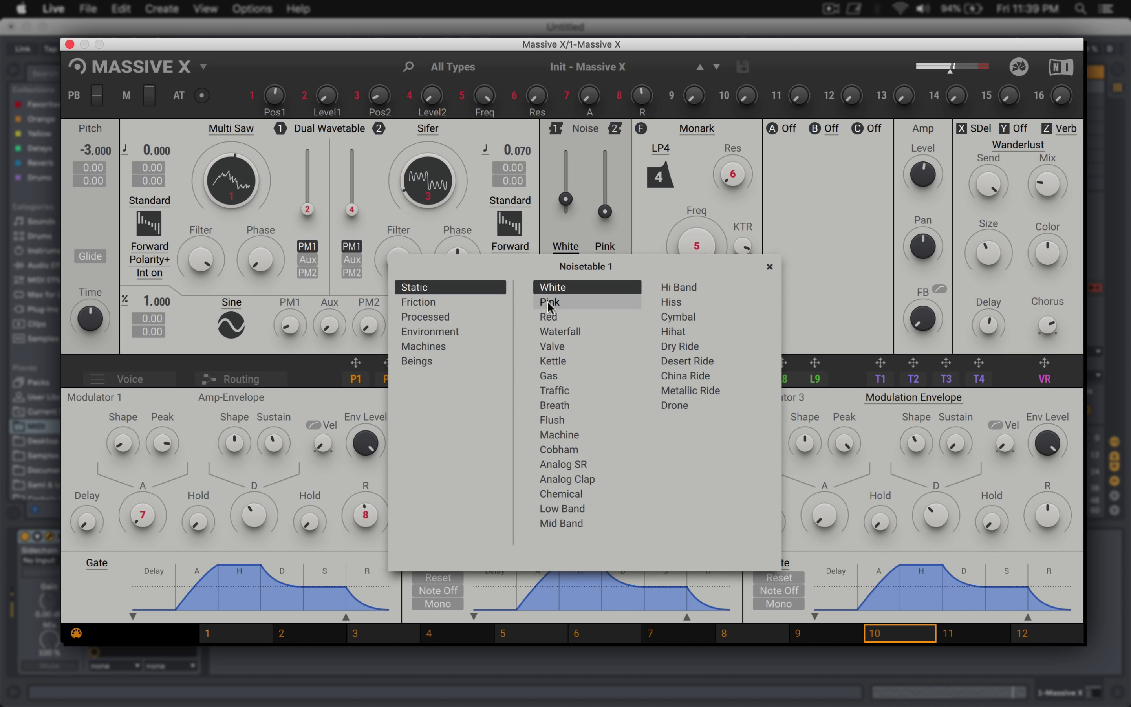
{"action": "left_click", "coordinate": [555, 317]}
{"action": "left_click", "coordinate": [557, 330]}
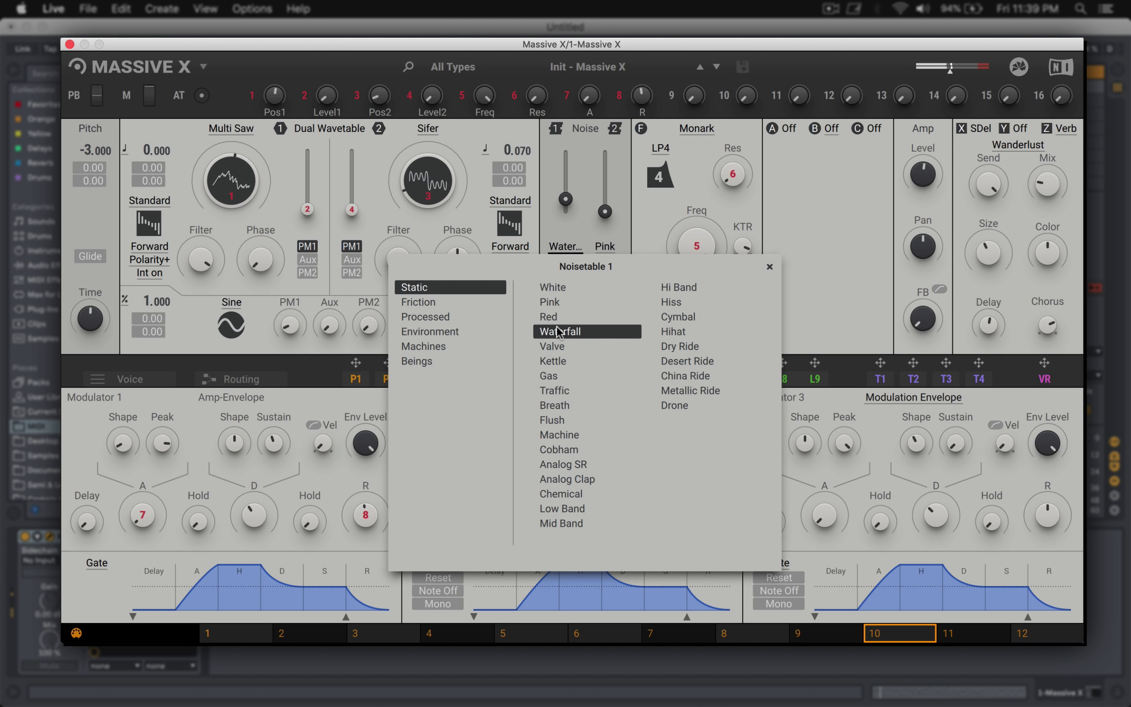
{"action": "left_click", "coordinate": [558, 347]}
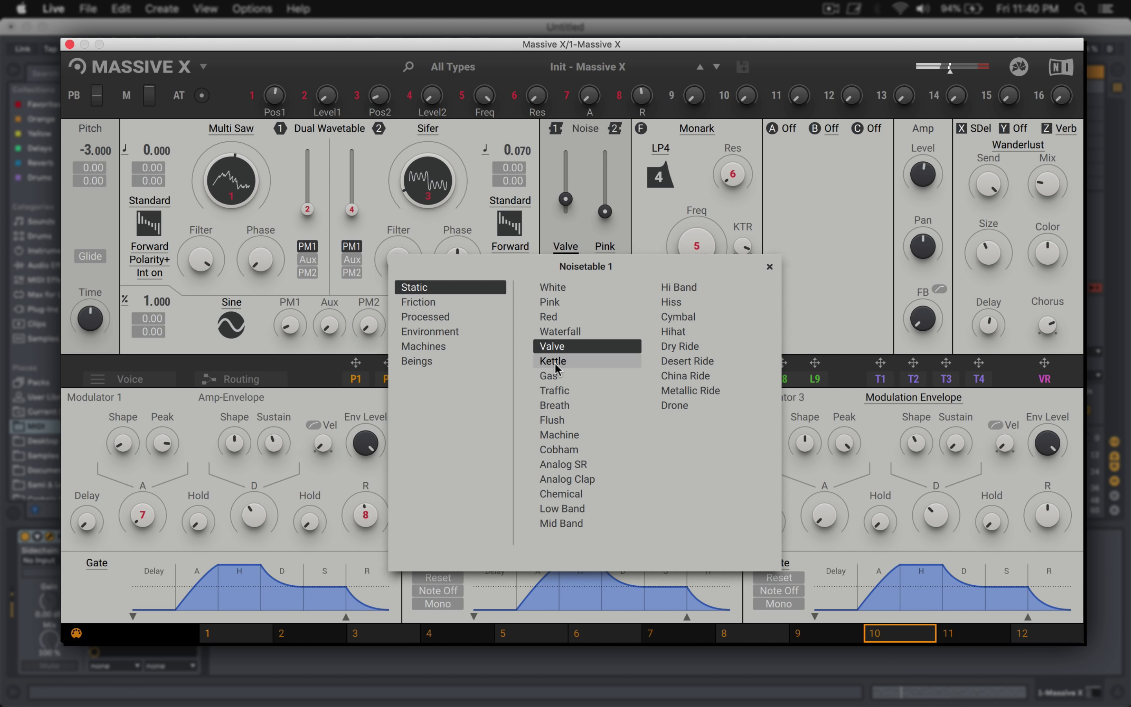
{"action": "left_click", "coordinate": [652, 221]}
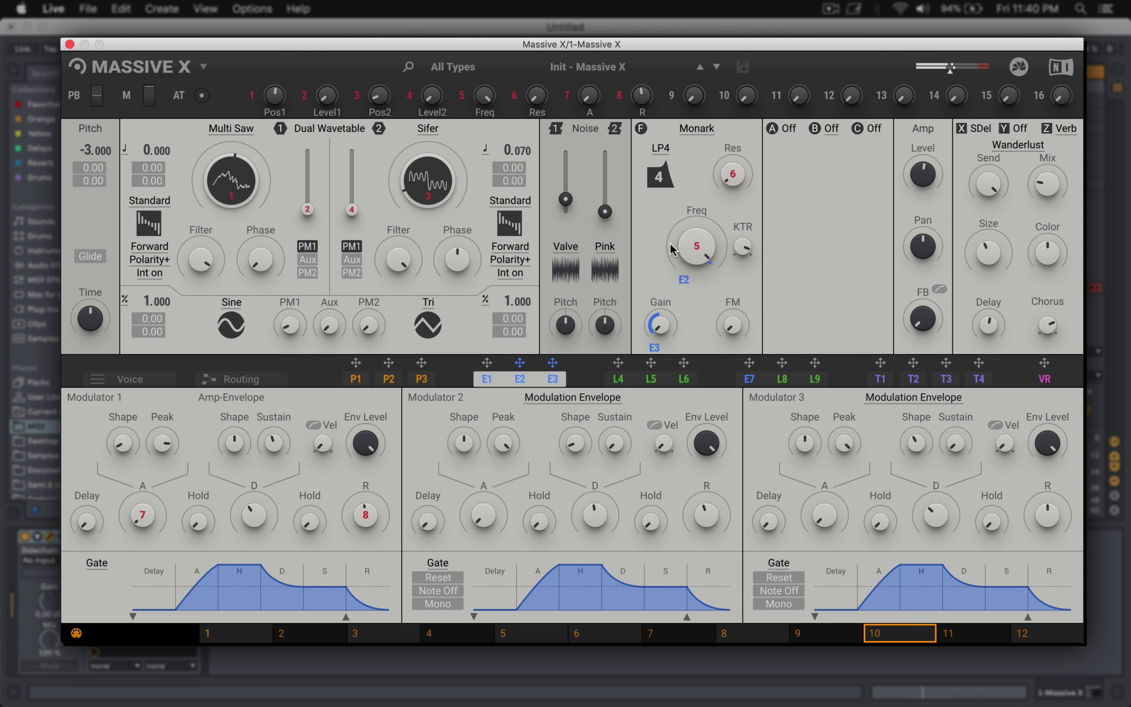
Step: Raise the noise 1 level and try the Hi Band and Desert Ride sources
{"action": "left_click_drag", "start_coordinate": [565, 199], "coordinate": [566, 186]}
{"action": "left_click", "coordinate": [676, 289]}
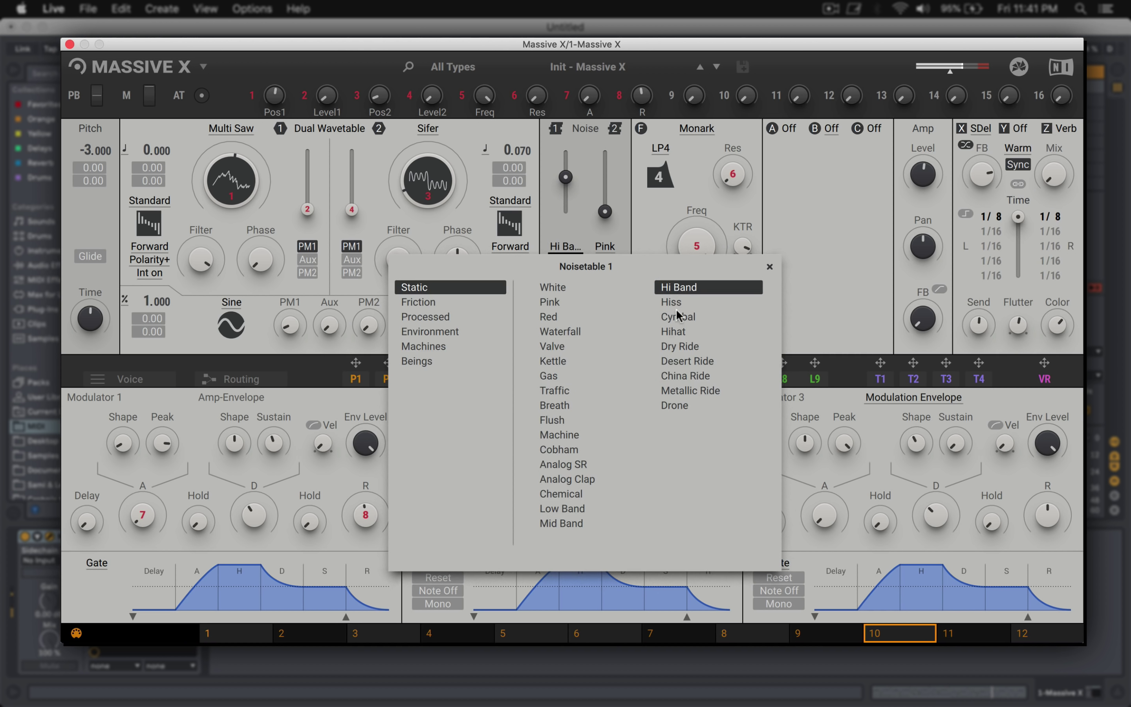
{"action": "left_click", "coordinate": [674, 363]}
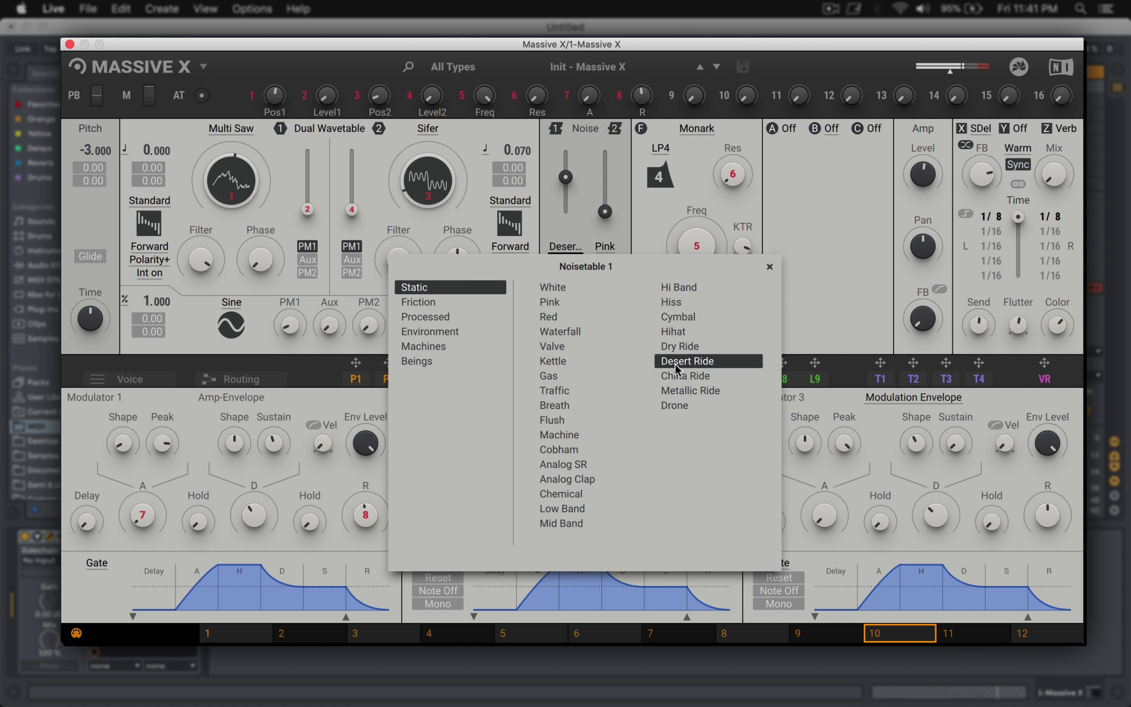
Step: Set noise 1 to Dropstones from the Friction category
{"action": "left_click", "coordinate": [446, 300]}
{"action": "left_click", "coordinate": [553, 289]}
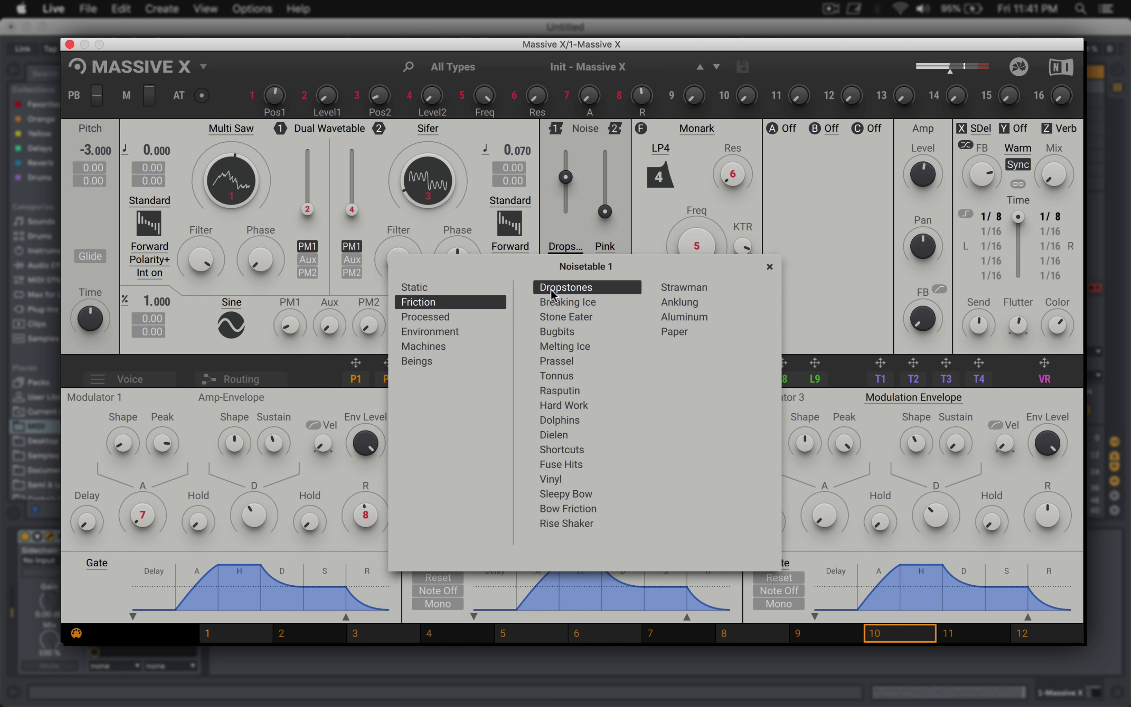
Step: Audition the Friction sources Breaking Ice, Stone Eater, Bugbits, Melting Ice, Prassel and Tonnus for noise 1
{"action": "left_click", "coordinate": [553, 302]}
{"action": "left_click", "coordinate": [553, 316]}
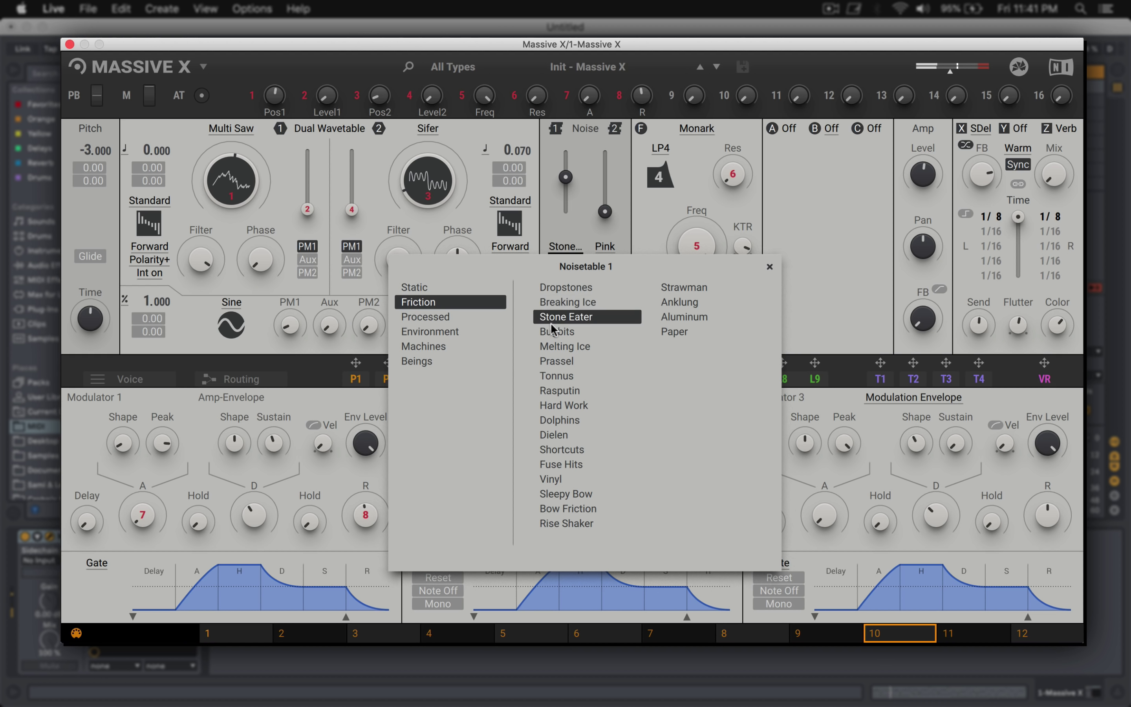
{"action": "left_click", "coordinate": [553, 332]}
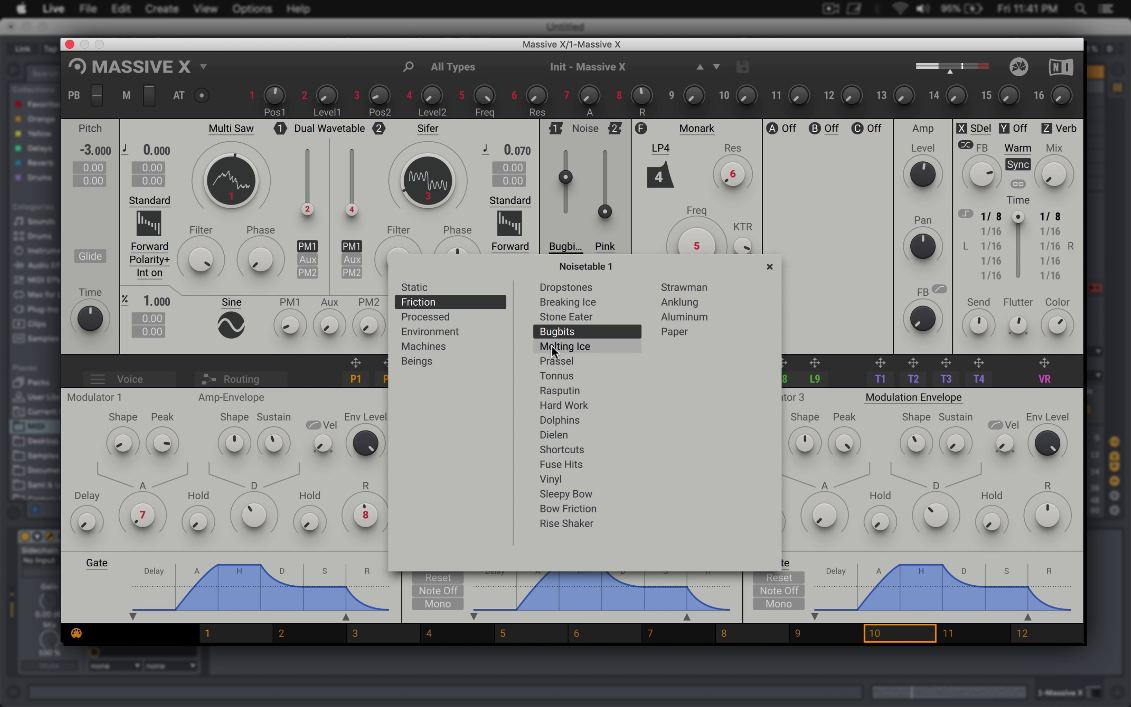
{"action": "left_click", "coordinate": [553, 349]}
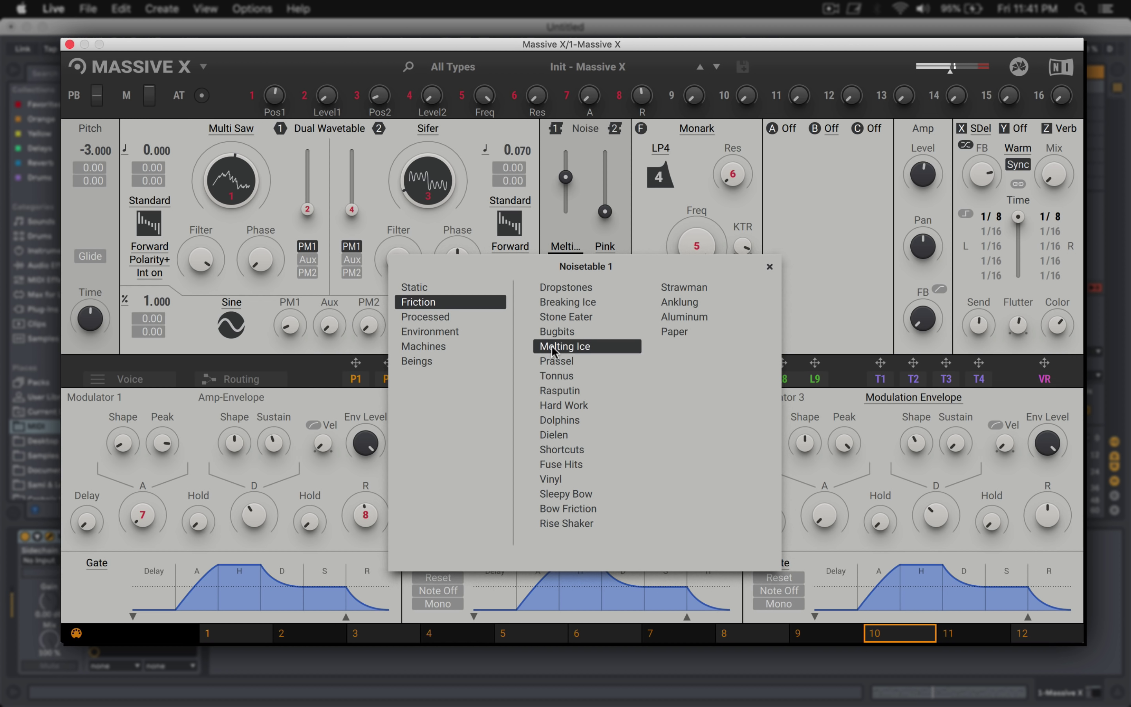
{"action": "left_click", "coordinate": [552, 360]}
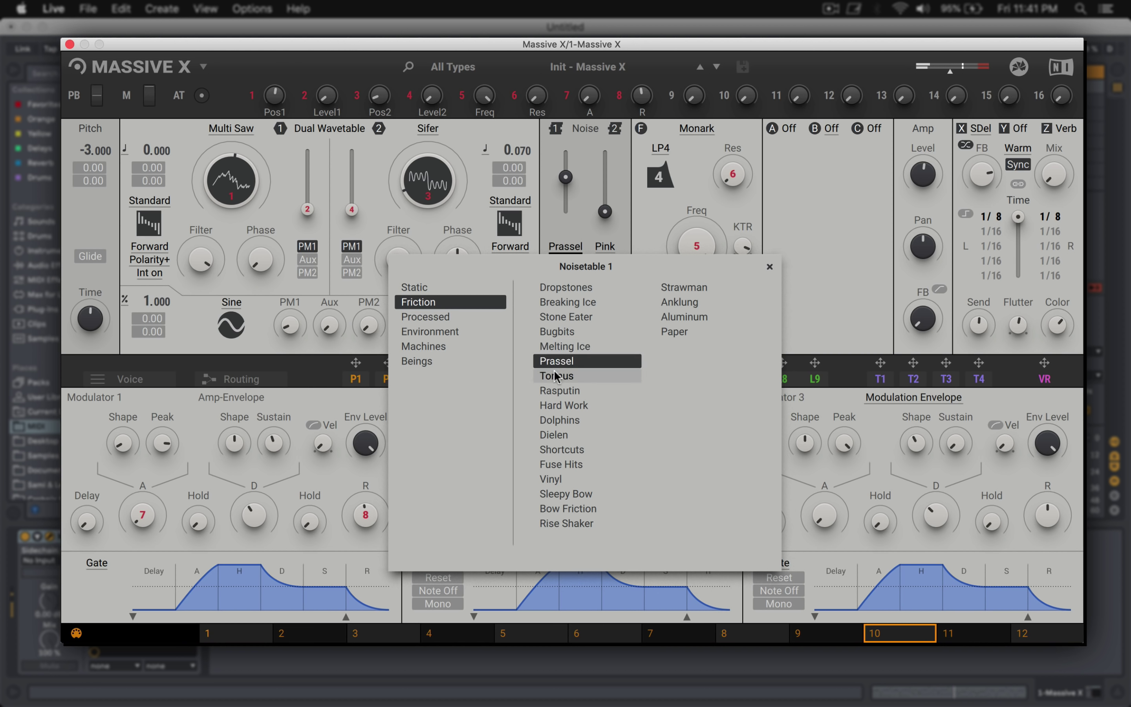
{"action": "left_click", "coordinate": [555, 376]}
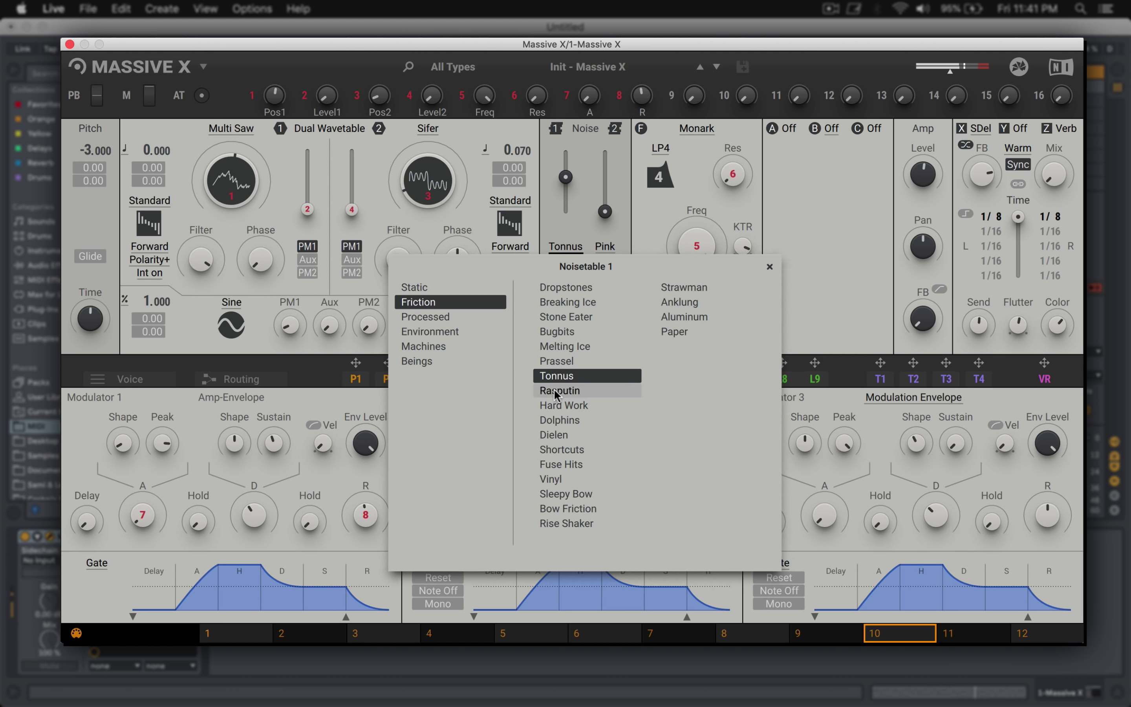
{"action": "left_click", "coordinate": [769, 267]}
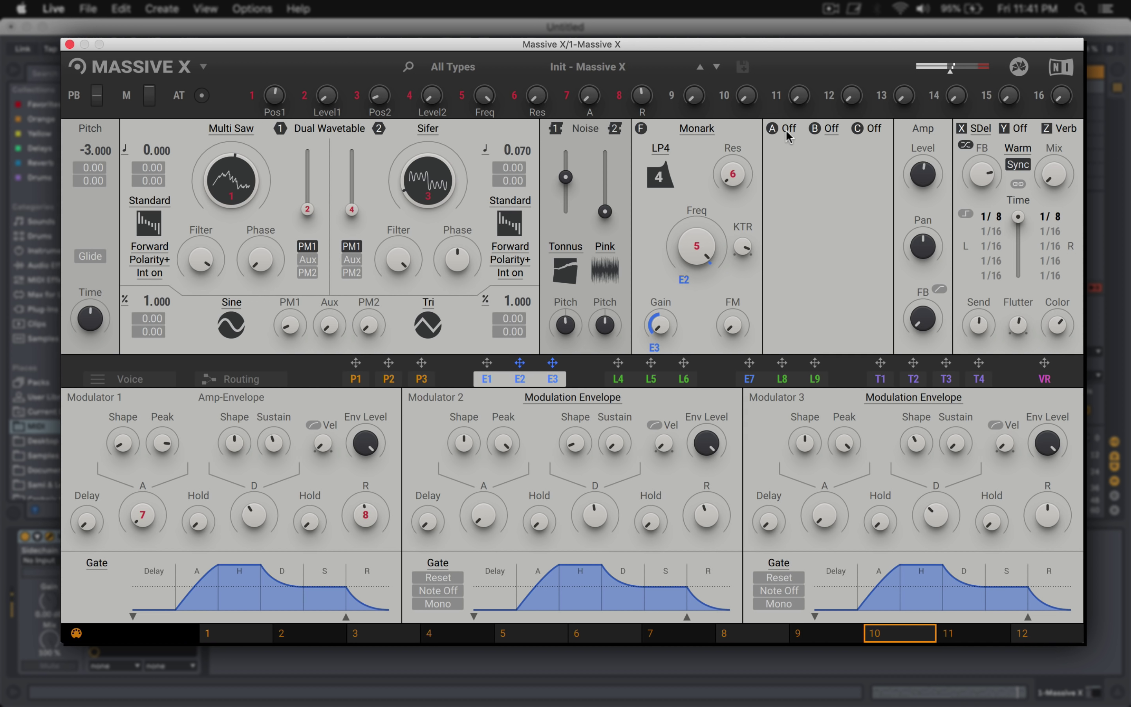
Step: Load the Fold effect in insert A and slightly raise the wavetable 1 level
{"action": "mouse_move", "coordinate": [567, 323]}
{"action": "left_mouse_down"}
{"action": "mouse_move", "coordinate": [567, 262]}
{"action": "mouse_move", "coordinate": [566, 312]}
{"action": "left_mouse_up"}
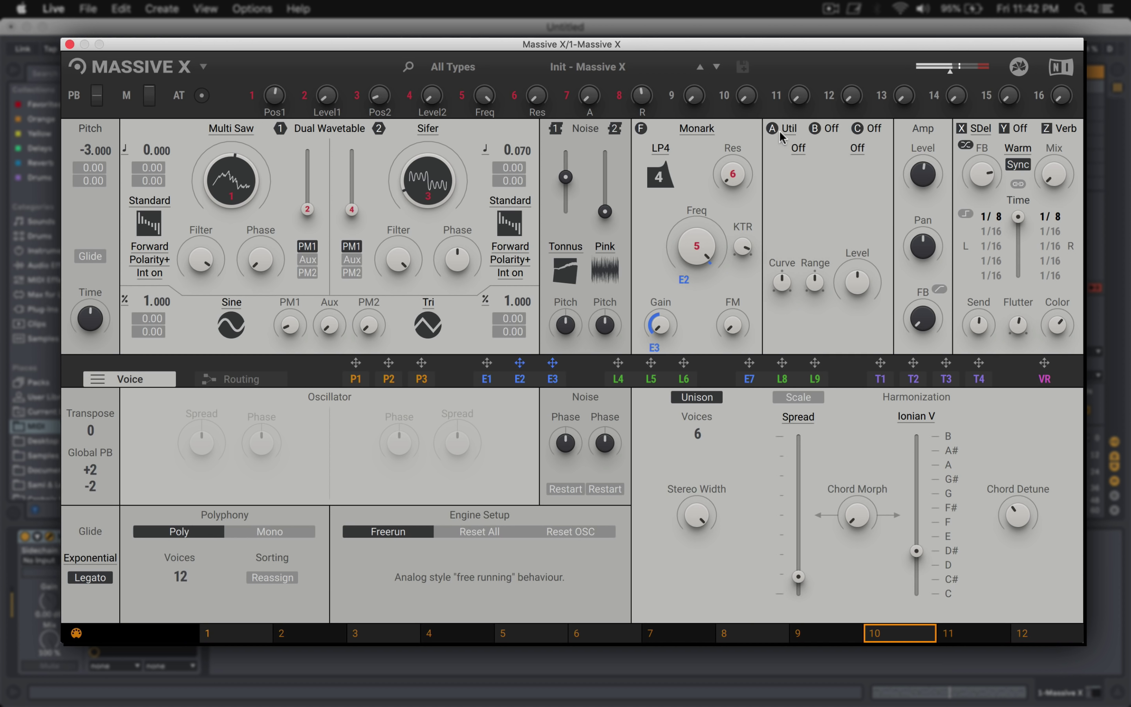
{"action": "left_click", "coordinate": [780, 136]}
{"action": "left_click", "coordinate": [812, 208]}
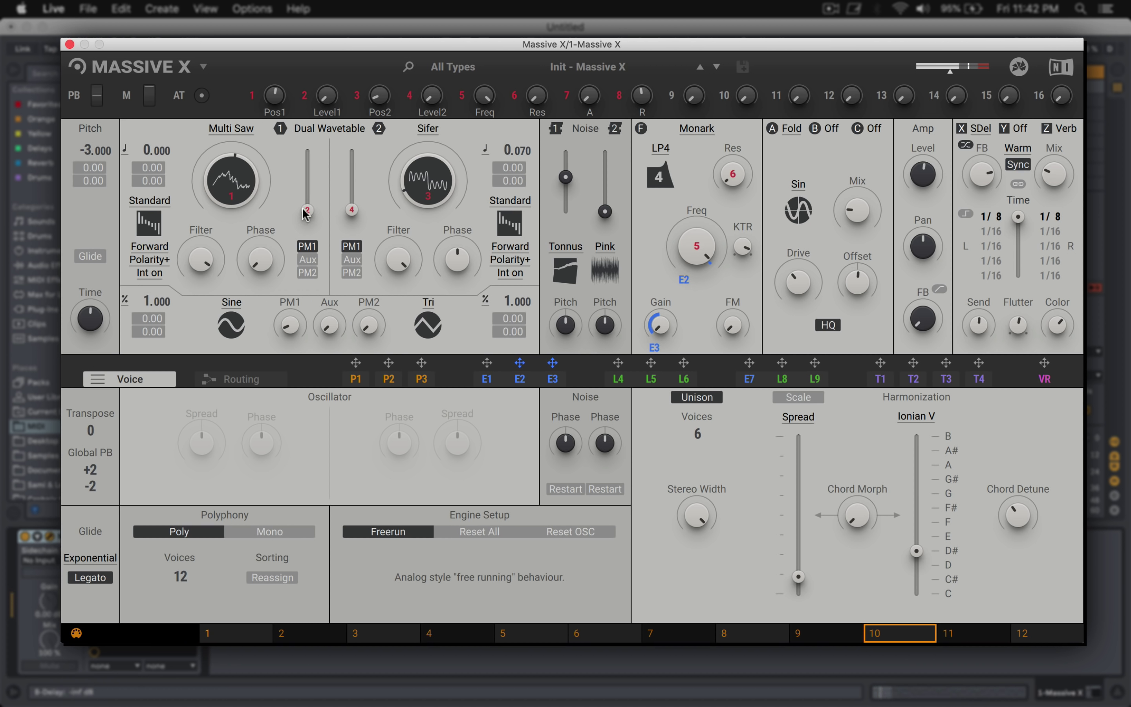
{"action": "left_click_drag", "start_coordinate": [307, 210], "coordinate": [308, 191]}
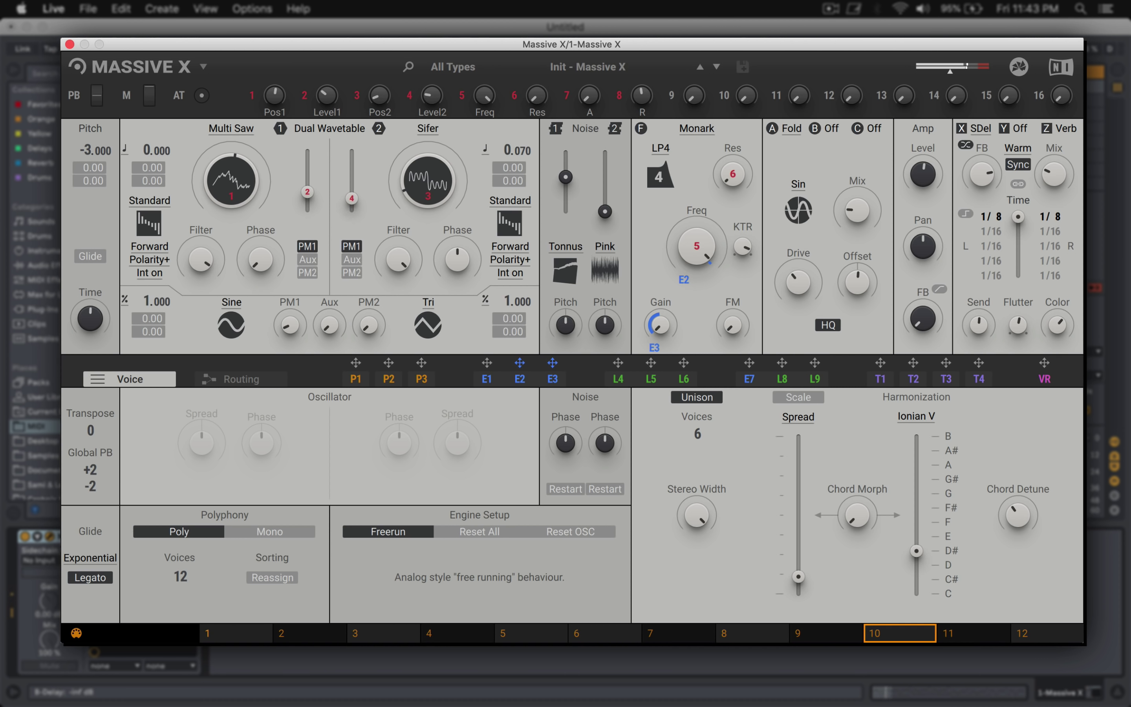
Step: Raise the noise 1 level to maximum and try the Rasputin, Hard Work and Dolphins sources
{"action": "left_click_drag", "start_coordinate": [565, 171], "coordinate": [566, 152]}
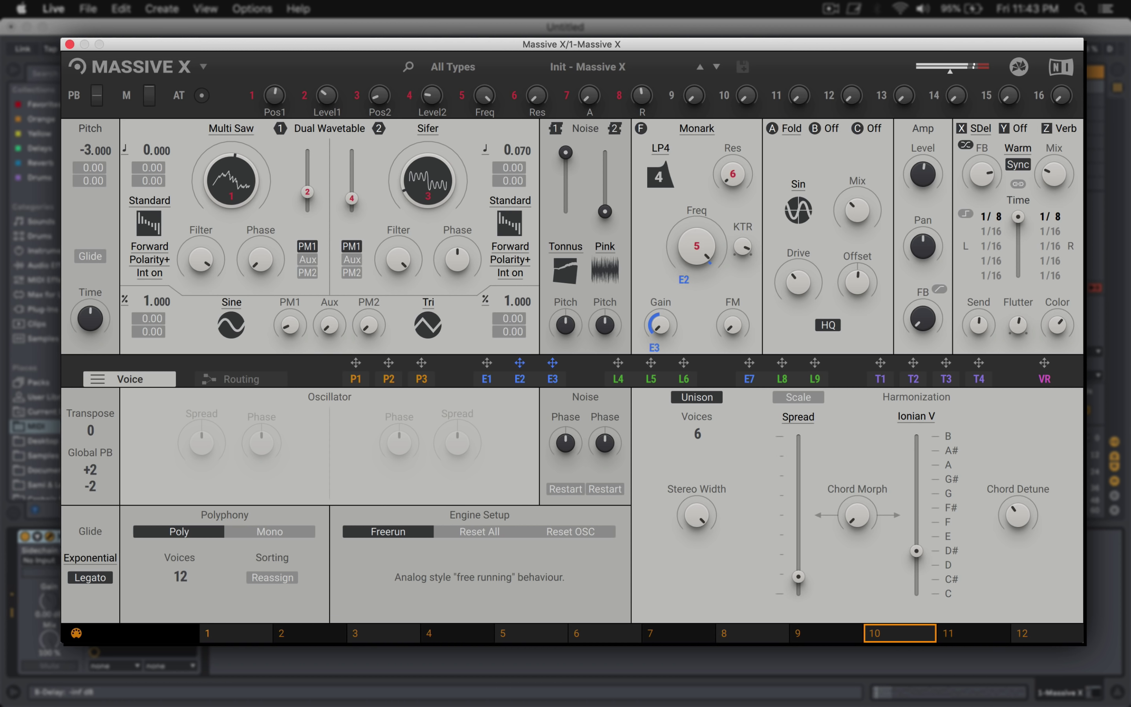
{"action": "left_click", "coordinate": [565, 247]}
{"action": "left_click", "coordinate": [559, 390]}
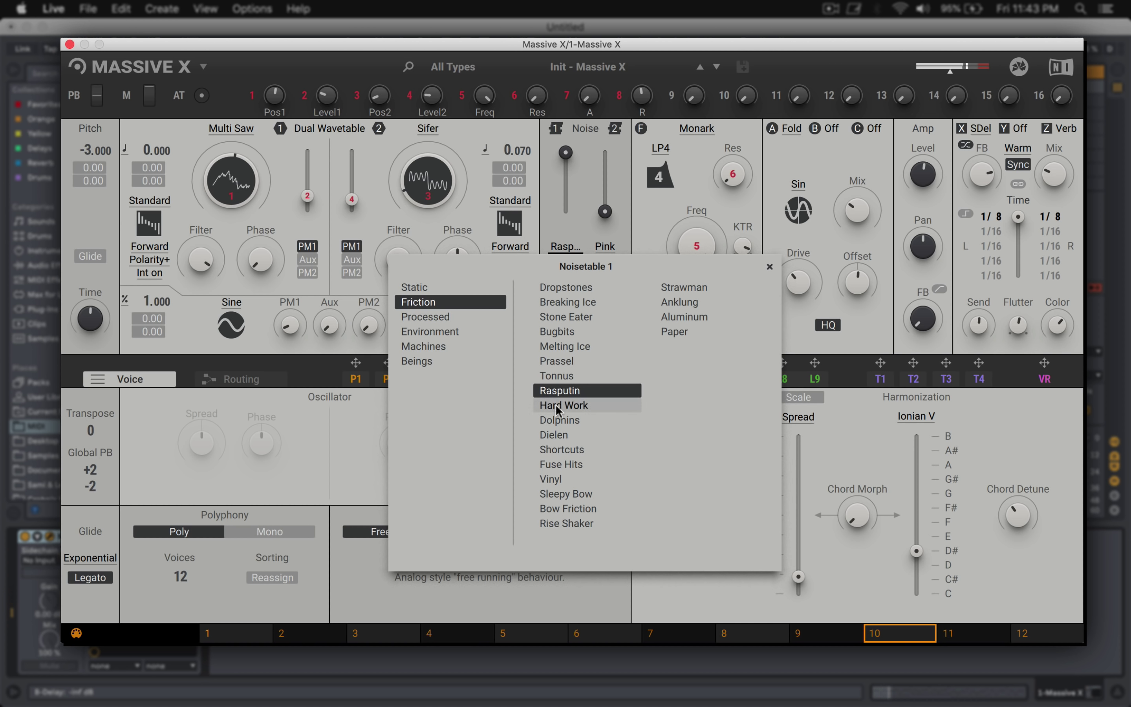
{"action": "left_click", "coordinate": [558, 405]}
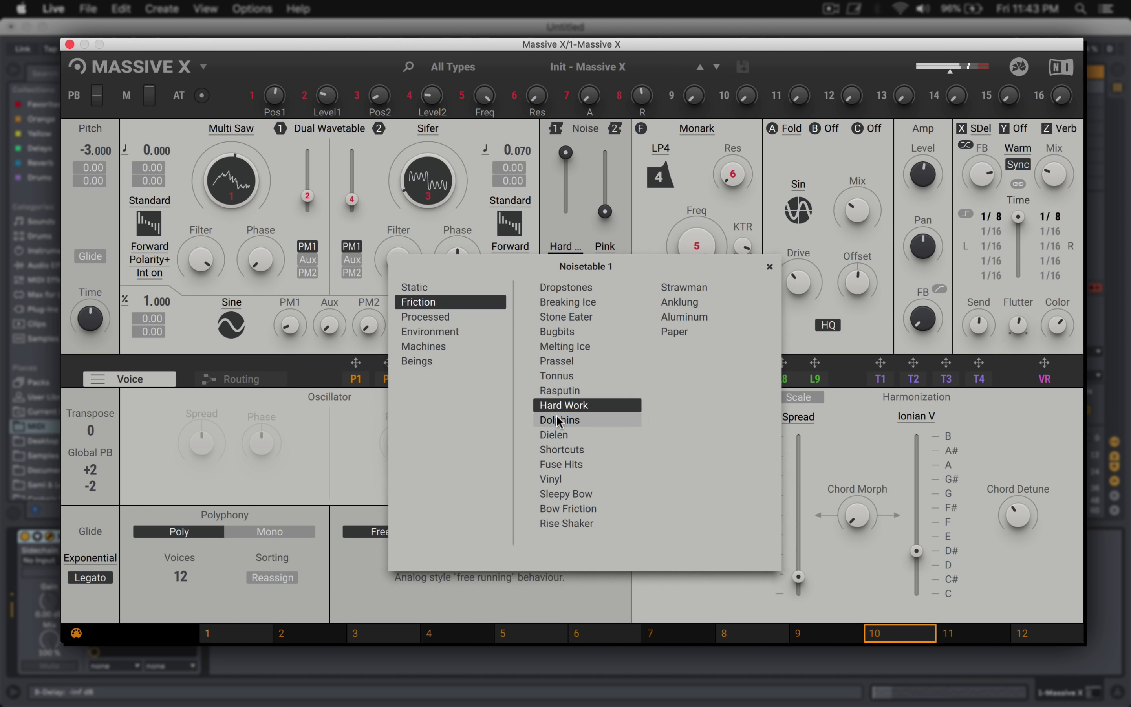
{"action": "left_click", "coordinate": [558, 420]}
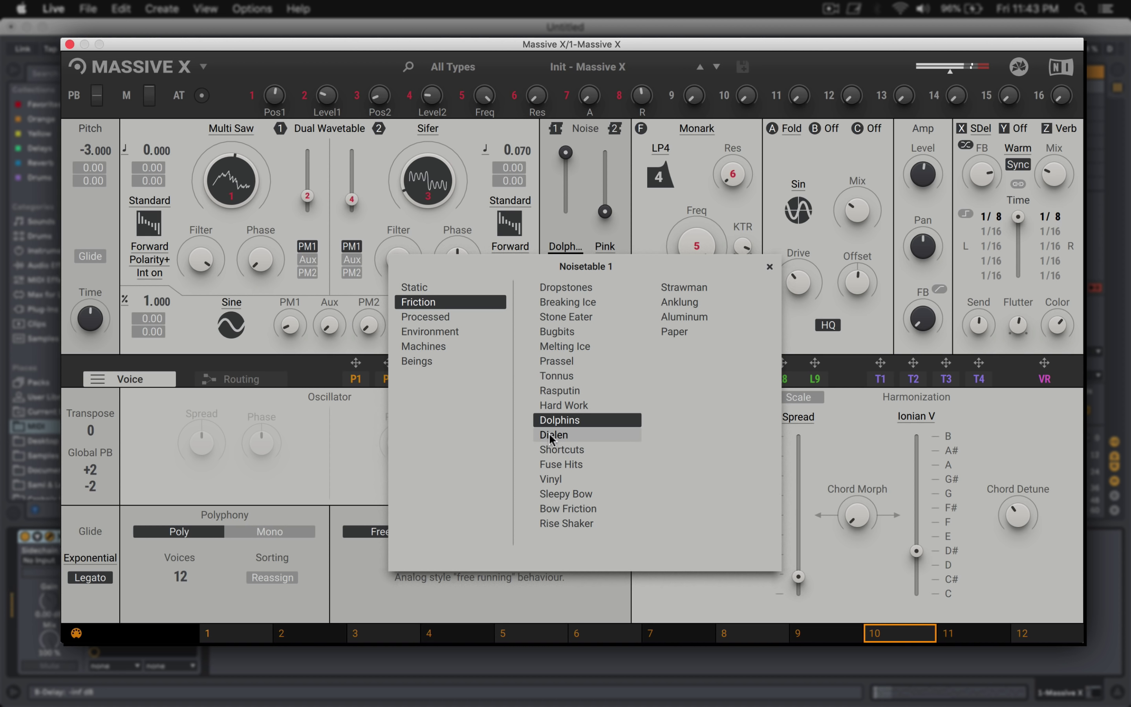
{"action": "left_click", "coordinate": [544, 229]}
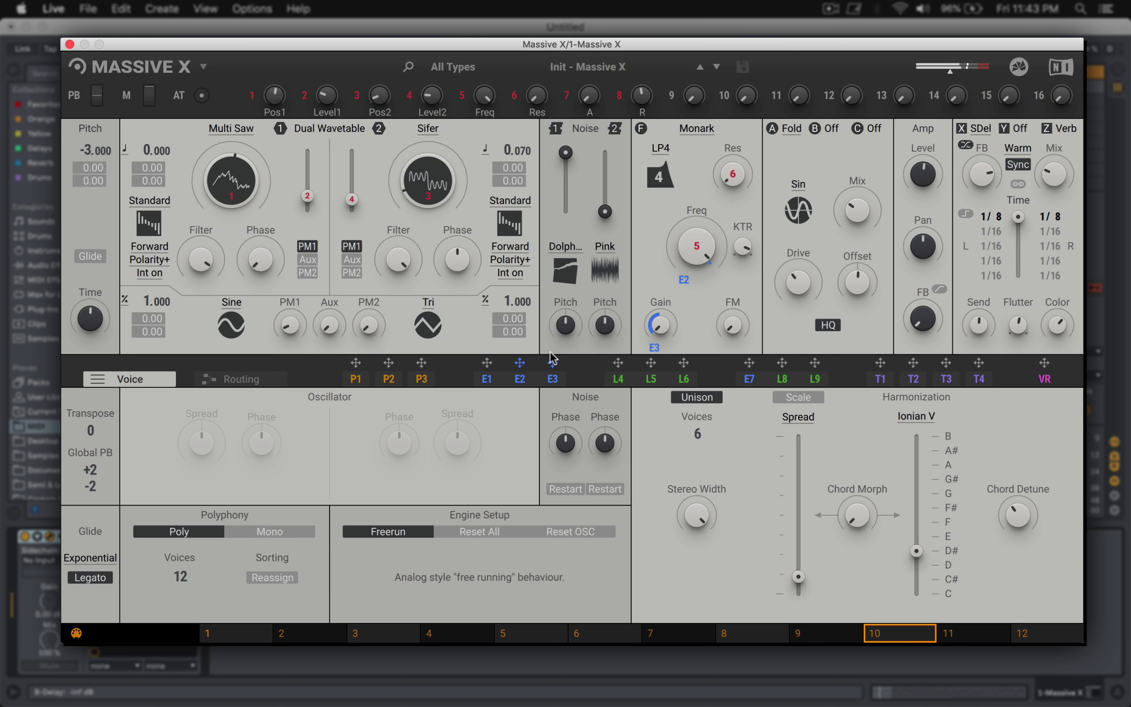
Step: Assign envelope E2 to the noise 1 level, with the base level close to silence and a deep upward modulation range
{"action": "left_click", "coordinate": [513, 379]}
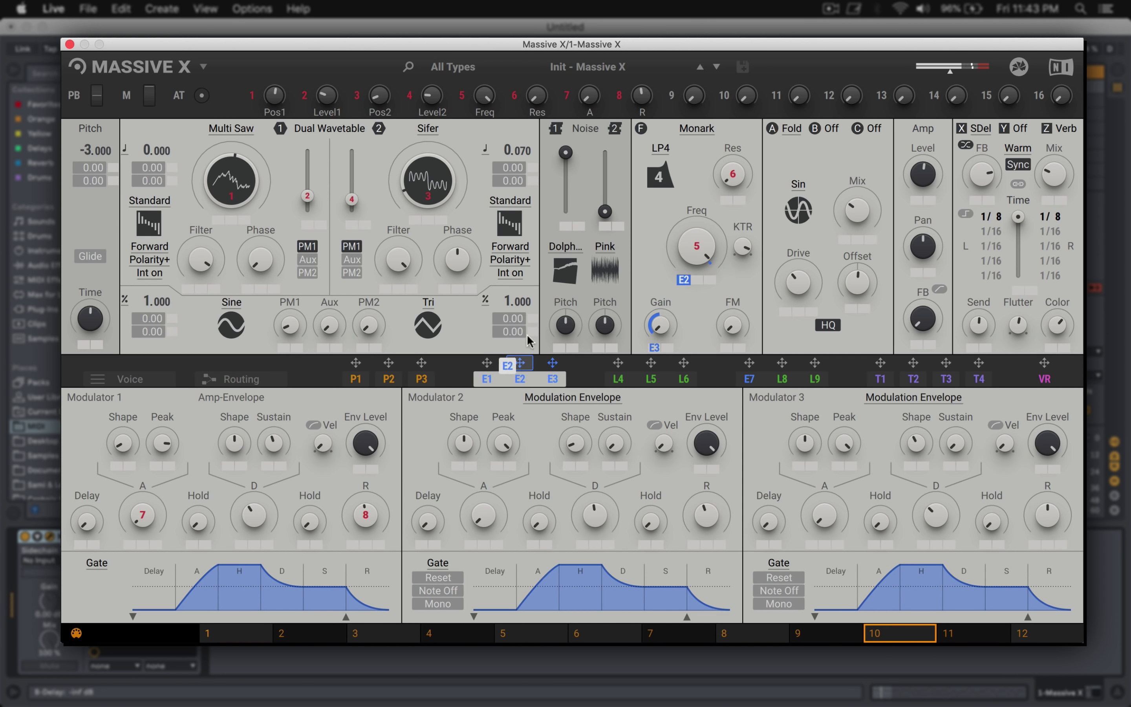
{"action": "left_click_drag", "start_coordinate": [519, 362], "coordinate": [561, 226]}
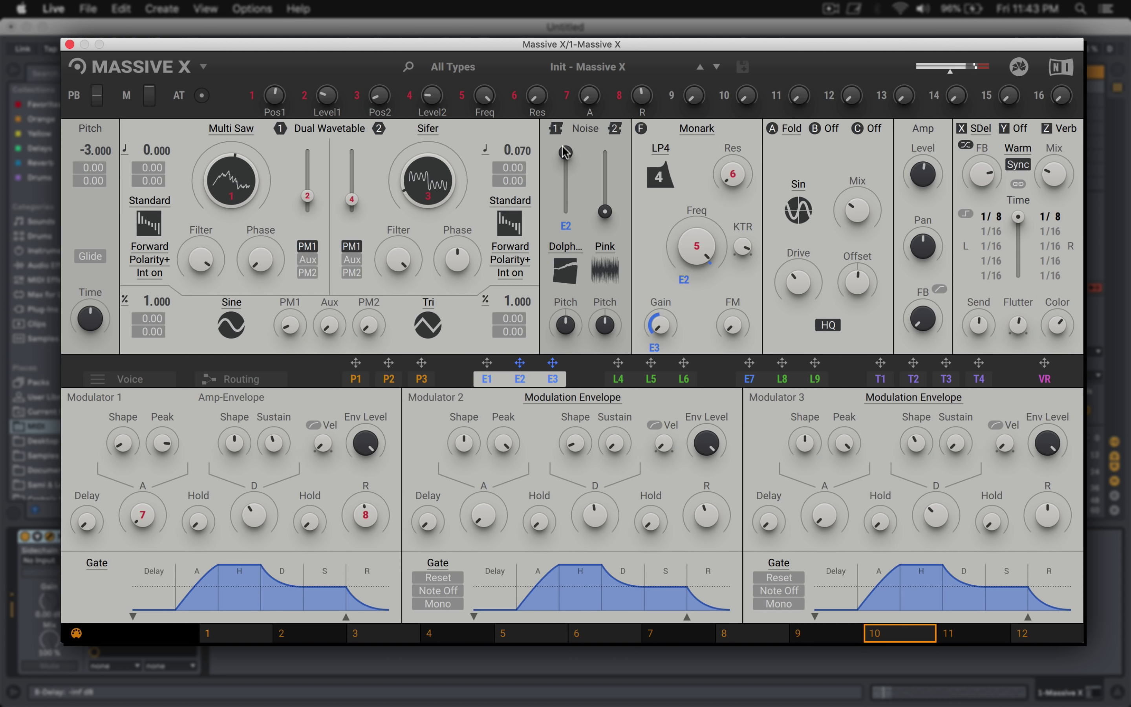
{"action": "mouse_move", "coordinate": [565, 152]}
{"action": "left_mouse_down"}
{"action": "mouse_move", "coordinate": [562, 216]}
{"action": "mouse_move", "coordinate": [563, 171]}
{"action": "left_mouse_up"}
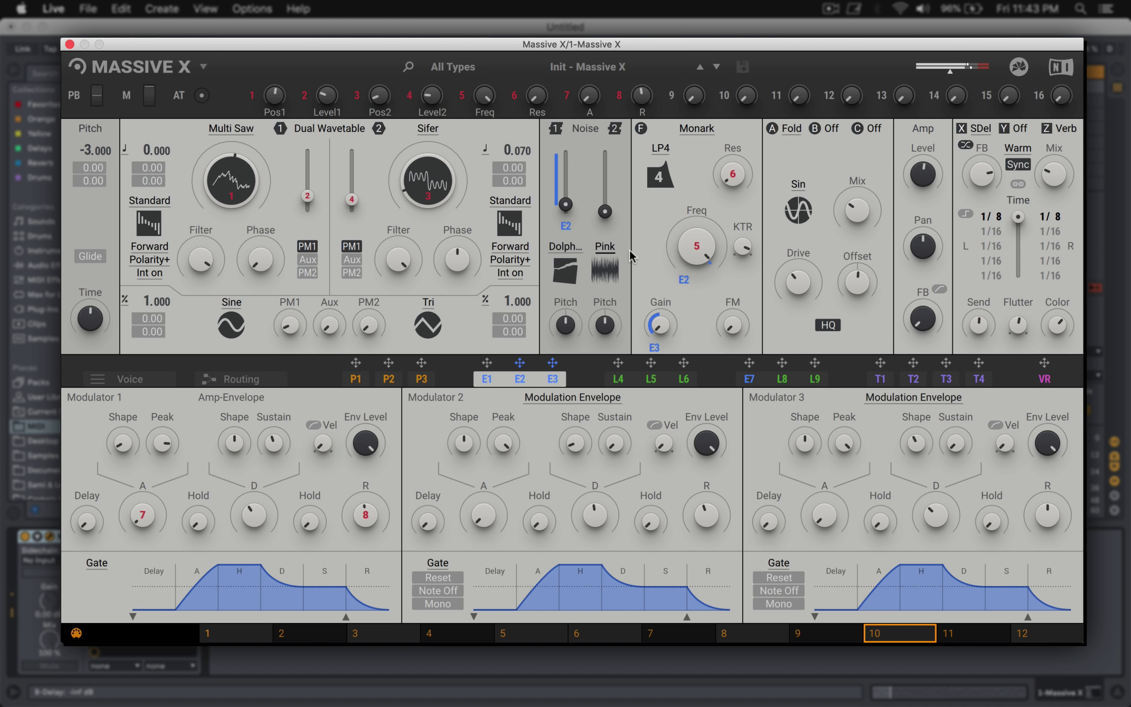
{"action": "left_click_drag", "start_coordinate": [565, 324], "coordinate": [565, 306]}
Step: Audition the remaining Friction sources for noise 1 from Dielen through Strawman, and settle on Anklung
{"action": "left_click", "coordinate": [554, 250]}
{"action": "left_click", "coordinate": [557, 437]}
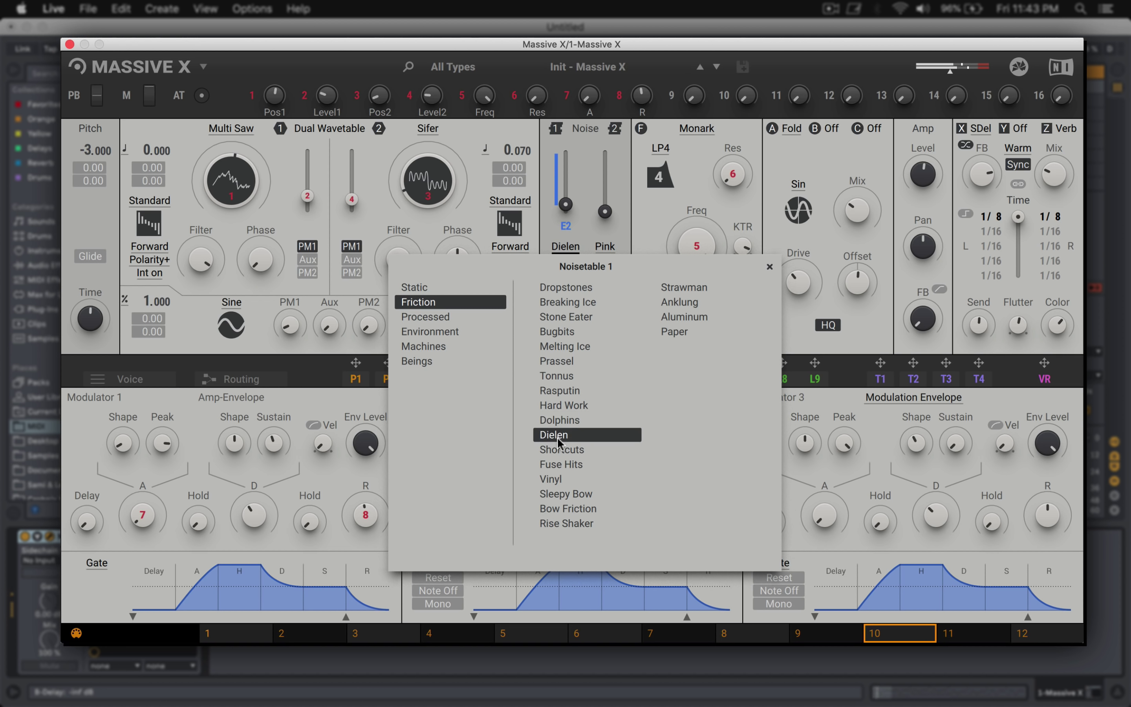
{"action": "left_click", "coordinate": [561, 449]}
{"action": "left_click", "coordinate": [561, 465]}
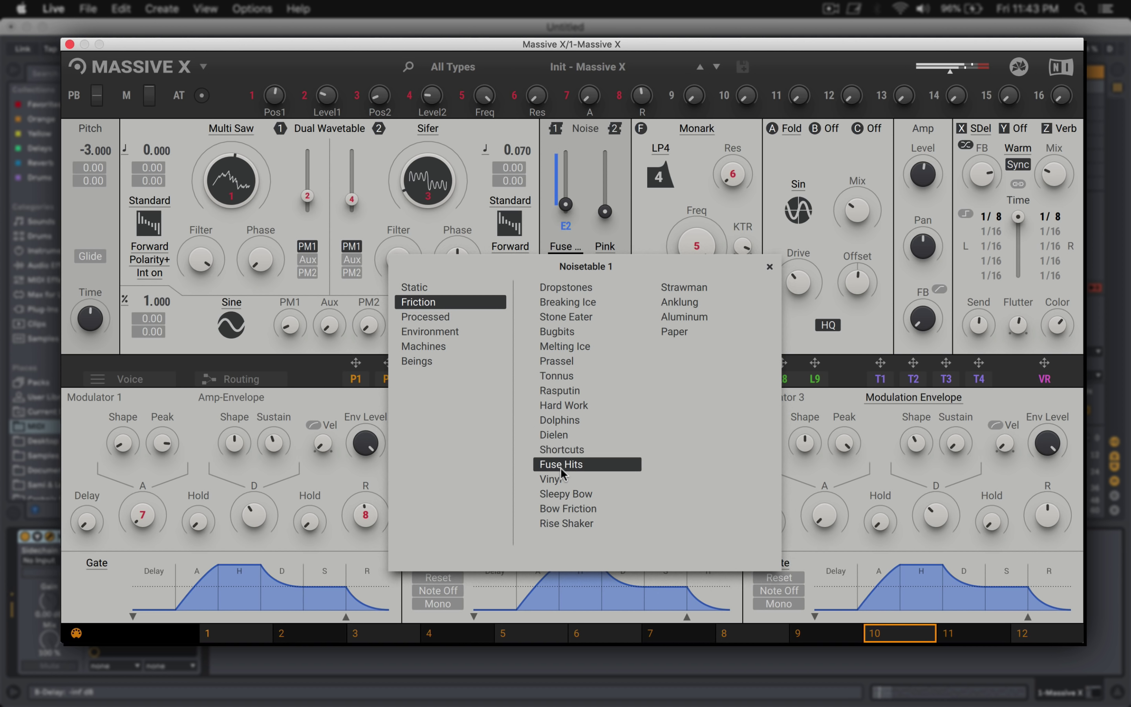
{"action": "left_click", "coordinate": [562, 481]}
{"action": "left_click", "coordinate": [563, 495]}
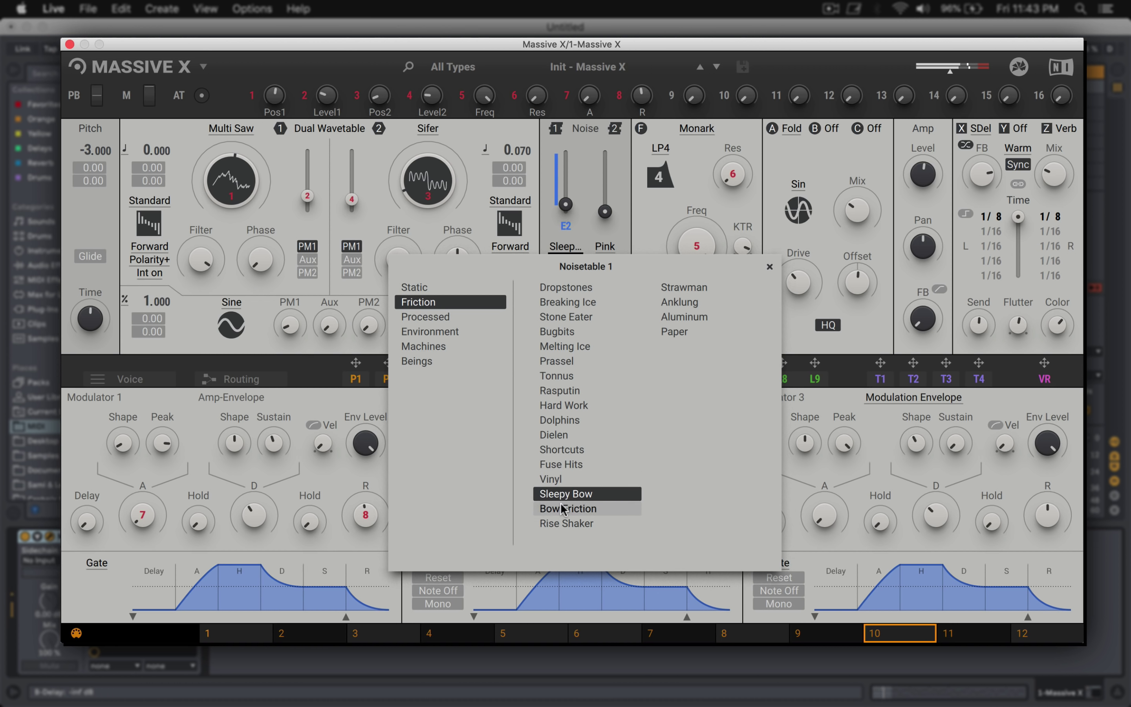
{"action": "left_click", "coordinate": [563, 509]}
{"action": "left_click", "coordinate": [563, 524]}
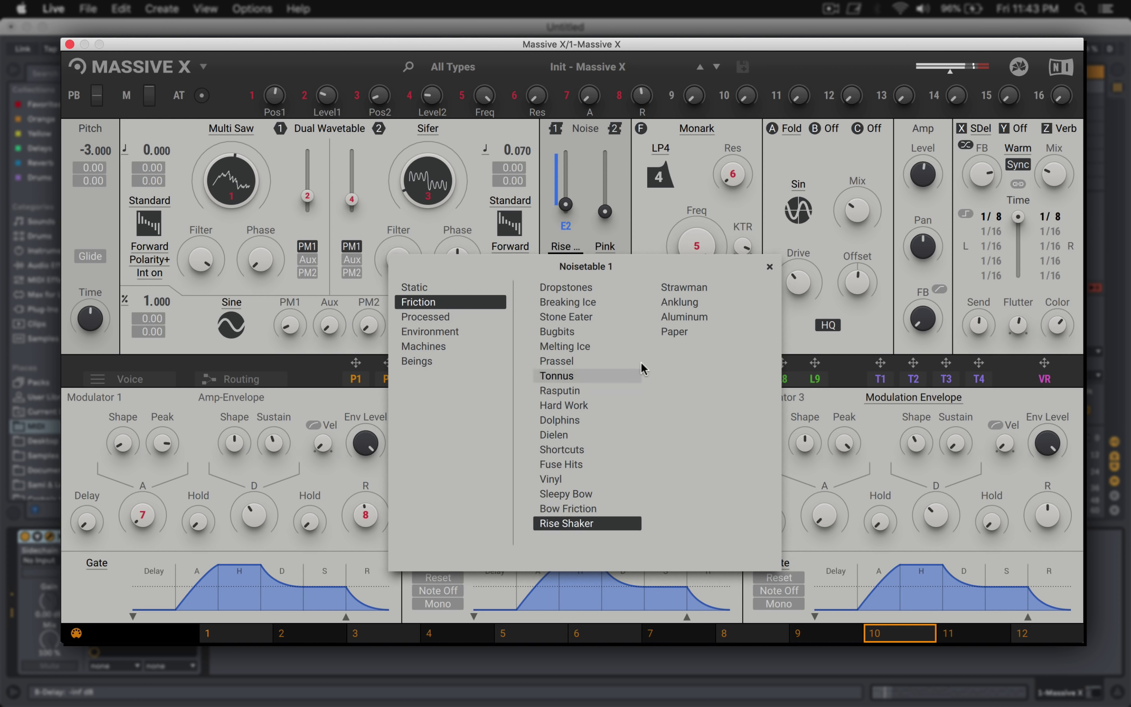
{"action": "left_click", "coordinate": [675, 287]}
{"action": "left_click", "coordinate": [673, 304]}
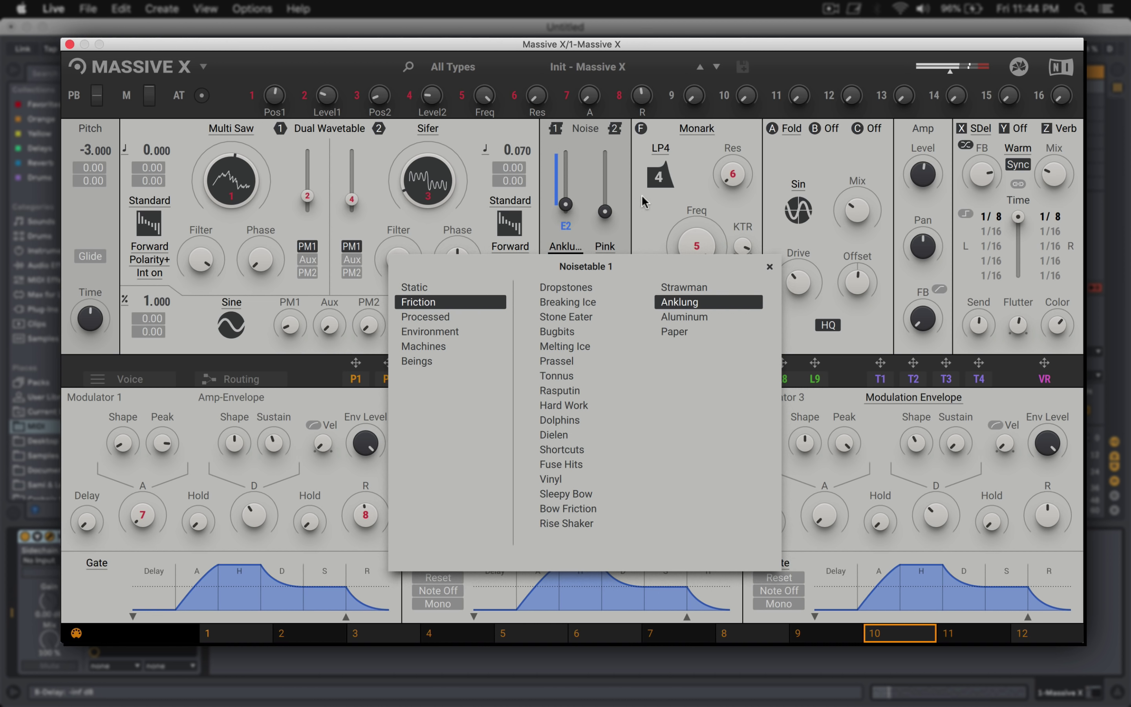
{"action": "left_click", "coordinate": [653, 238]}
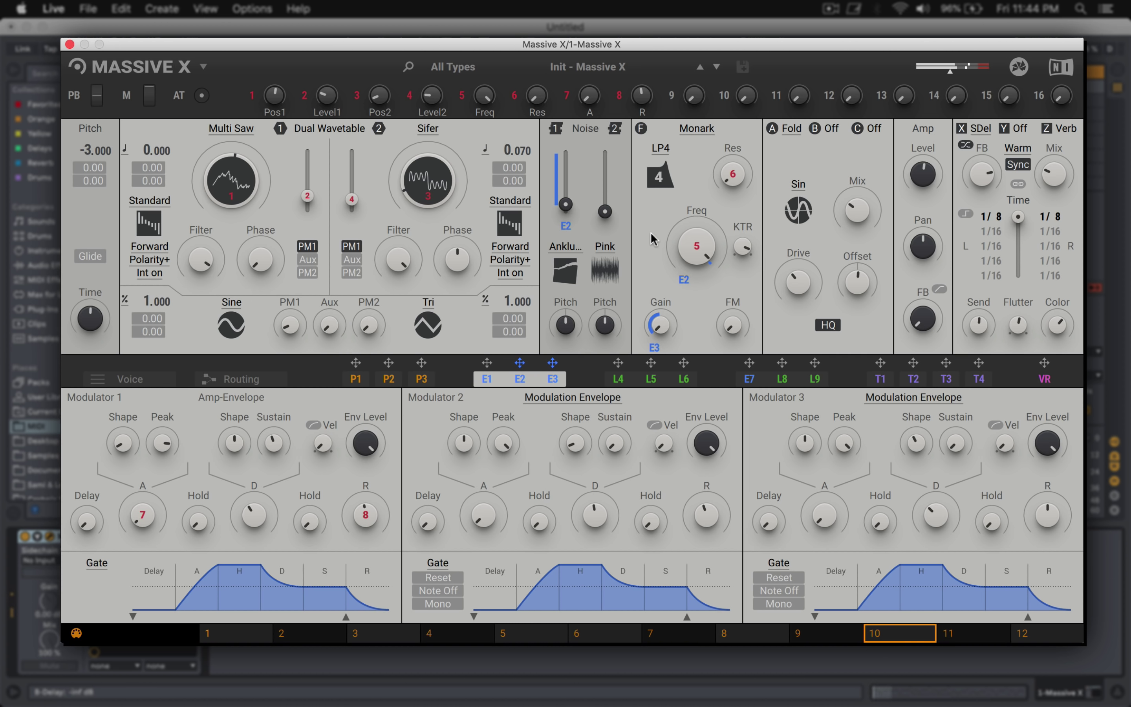
Step: Load the Stereo Expander in effect slot Y
{"action": "left_click", "coordinate": [1010, 130]}
{"action": "left_click", "coordinate": [1014, 129]}
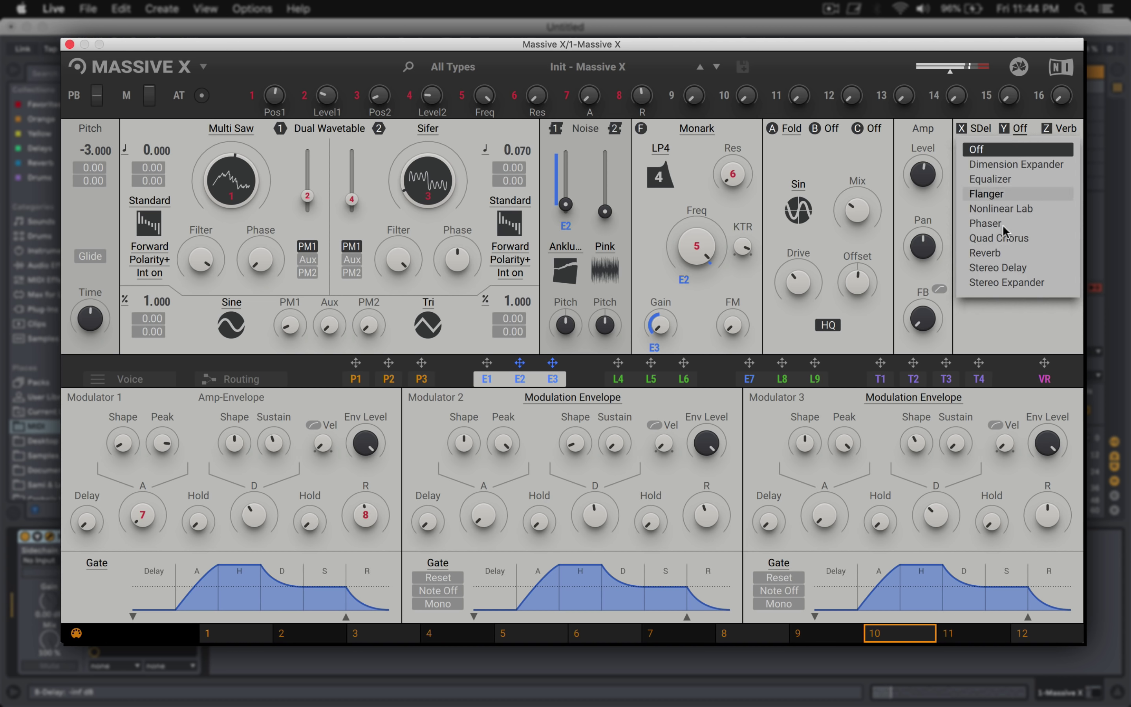
{"action": "left_click", "coordinate": [1000, 283]}
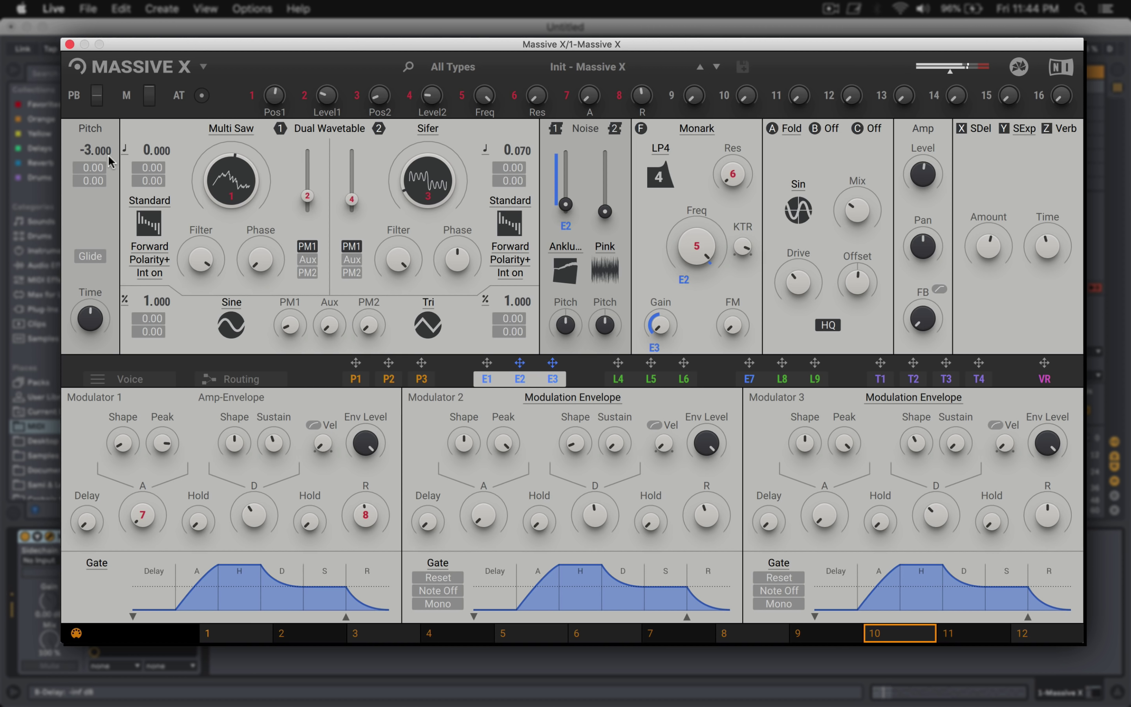
Step: Tune both wavetables to -12.000 with PM1 switched off, and pull the wavetable 1 level down to silence
{"action": "left_click_drag", "start_coordinate": [140, 148], "coordinate": [139, 171]}
{"action": "left_click_drag", "start_coordinate": [512, 151], "coordinate": [512, 215]}
{"action": "left_click_drag", "start_coordinate": [307, 201], "coordinate": [307, 214]}
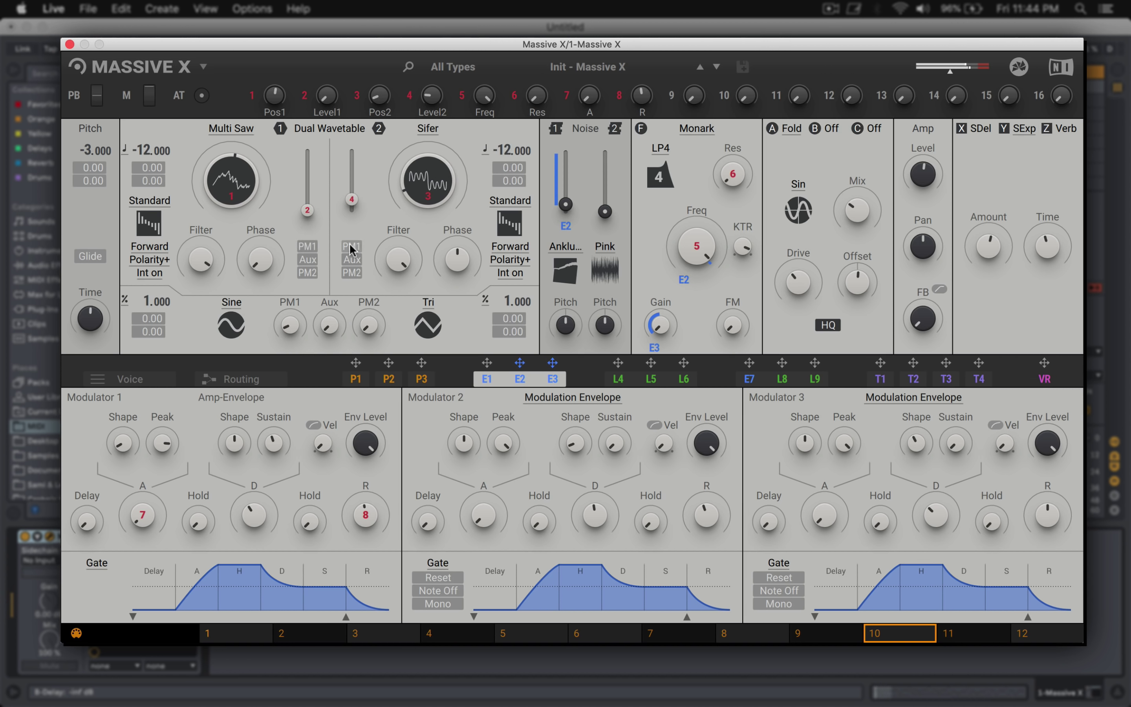
Step: Audition Raspel and the Remastered tables Crusher, Digigrain, Arctic, Scrap Yard and Polysaw for wavetable 2
{"action": "left_click_drag", "start_coordinate": [411, 191], "coordinate": [411, 208]}
{"action": "left_click", "coordinate": [428, 128]}
{"action": "left_click", "coordinate": [326, 258]}
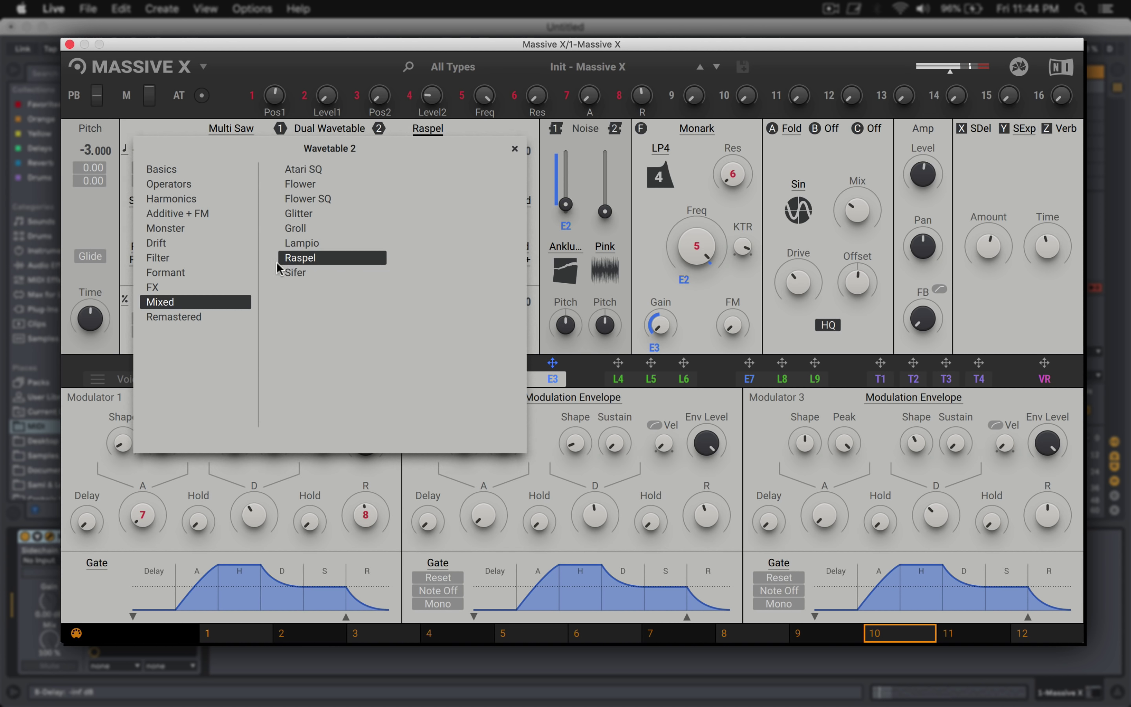
{"action": "left_click", "coordinate": [203, 318]}
{"action": "left_click", "coordinate": [291, 258]}
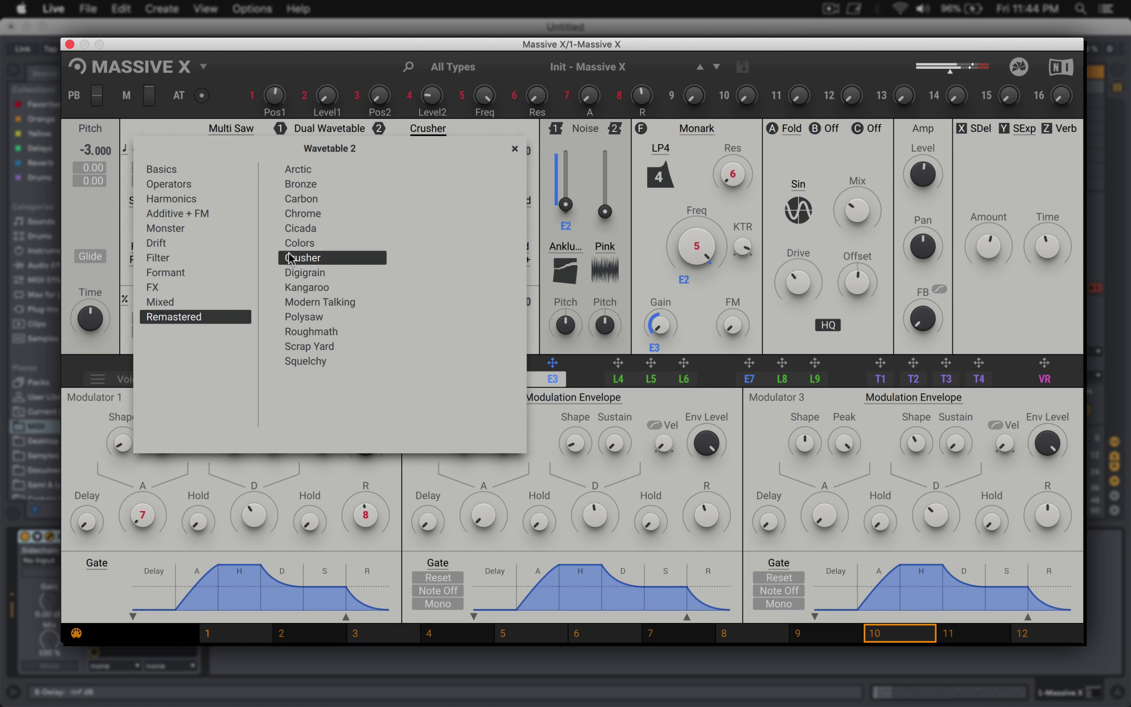
{"action": "left_click", "coordinate": [301, 273]}
{"action": "left_click", "coordinate": [297, 171]}
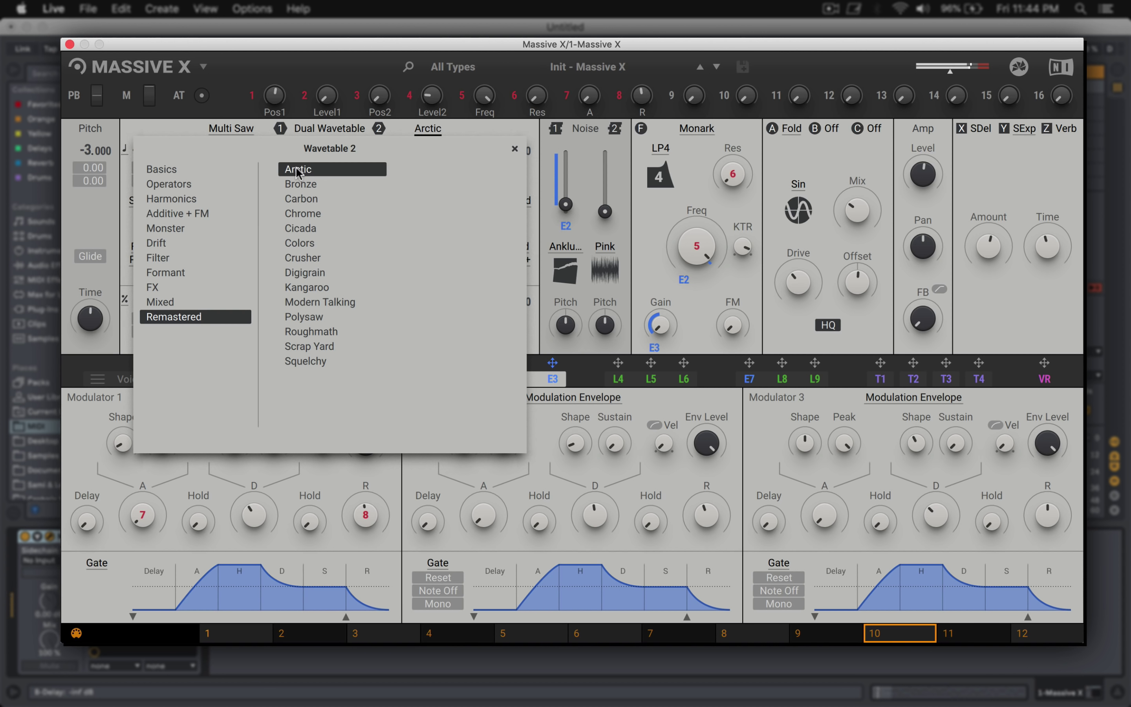
{"action": "left_click", "coordinate": [299, 347]}
{"action": "left_click", "coordinate": [300, 317]}
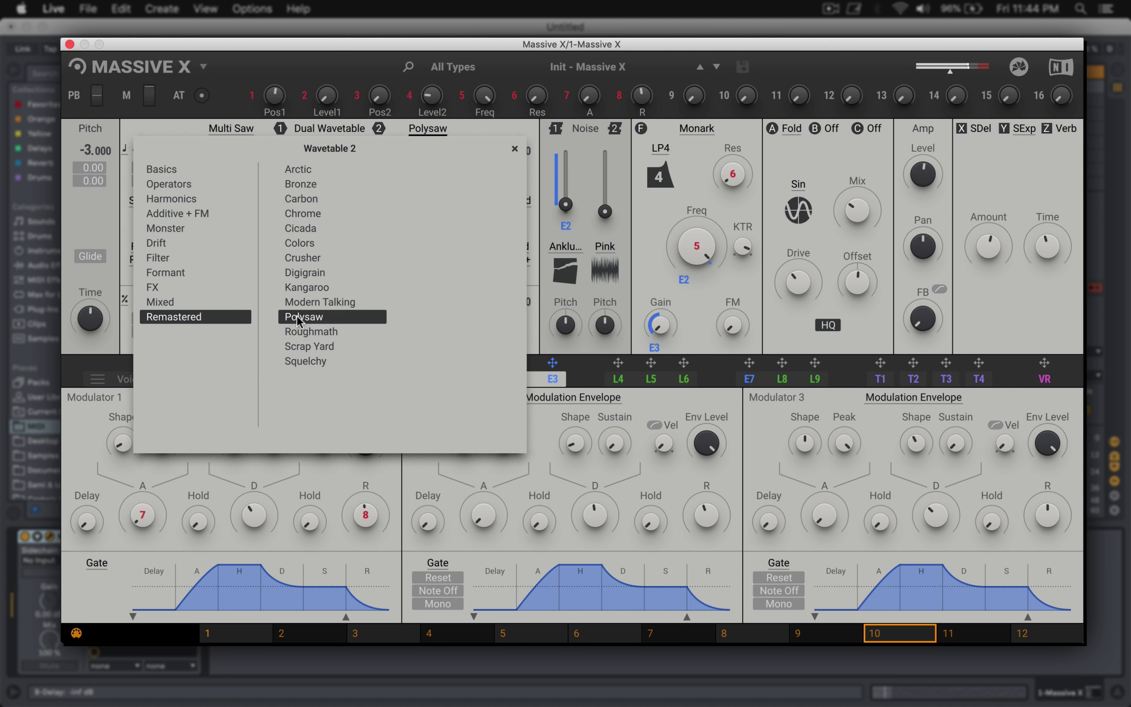
Step: Compare Modern Talking with Roughmath for wavetable 2, keep Modern Talking and advance its wavetable position almost fully
{"action": "left_click", "coordinate": [301, 302]}
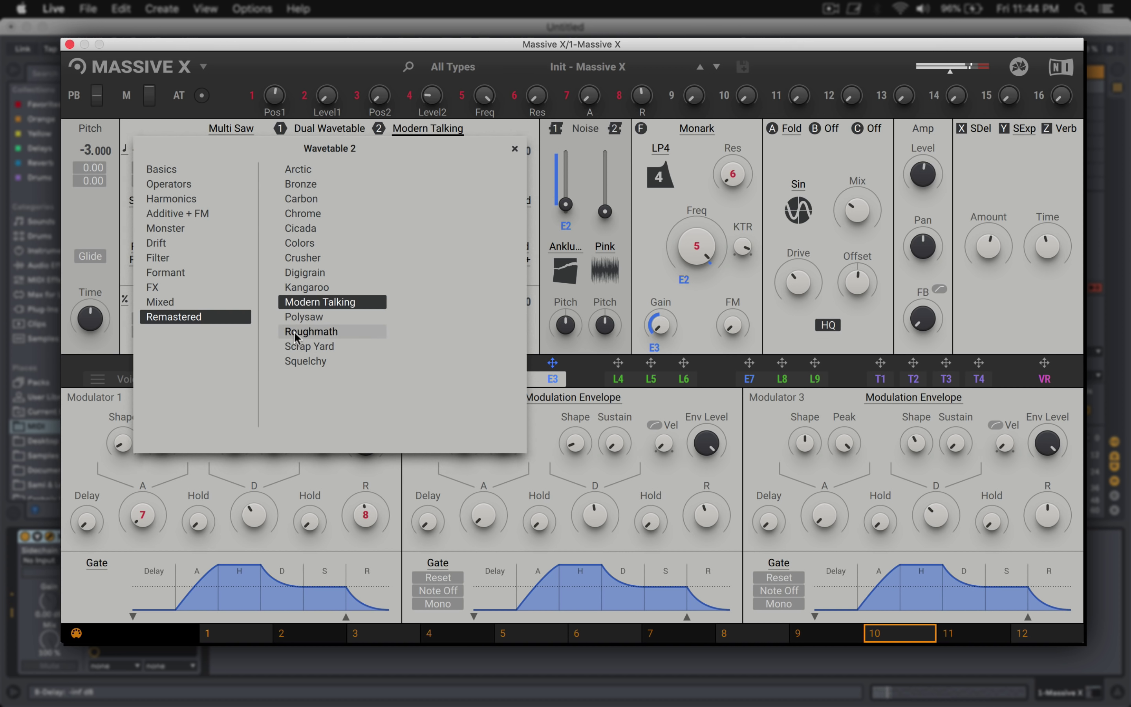
{"action": "left_click", "coordinate": [304, 331]}
{"action": "left_click", "coordinate": [309, 303]}
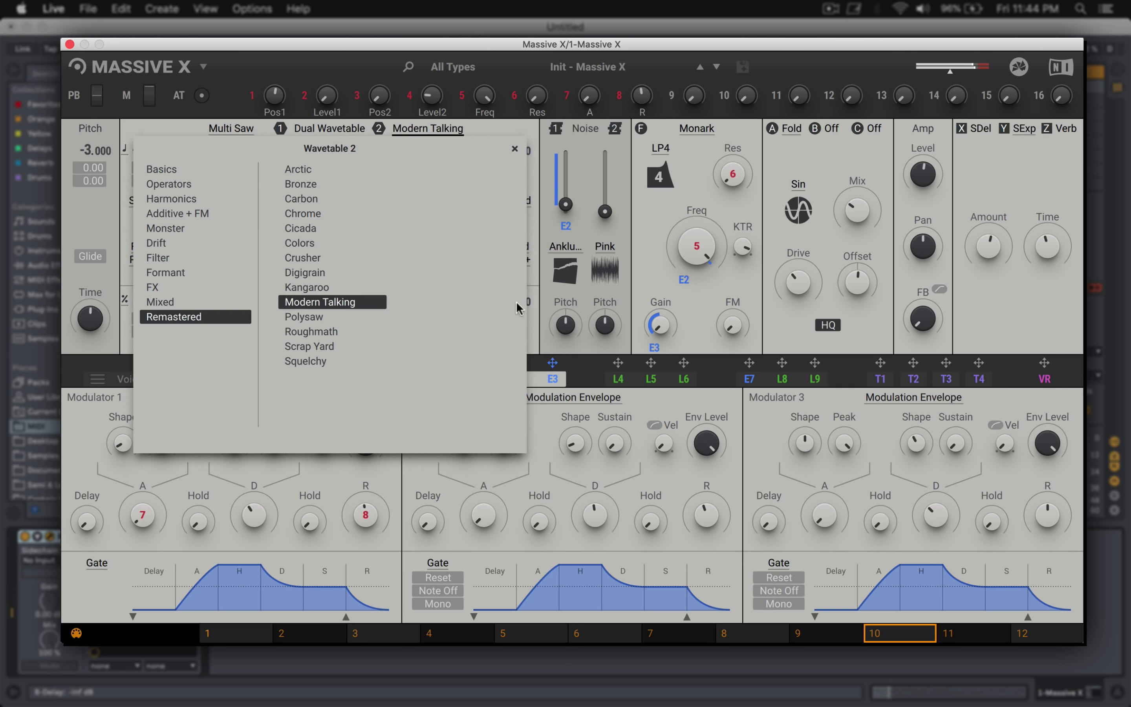
{"action": "left_click", "coordinate": [550, 303]}
{"action": "left_click_drag", "start_coordinate": [425, 180], "coordinate": [425, 178]}
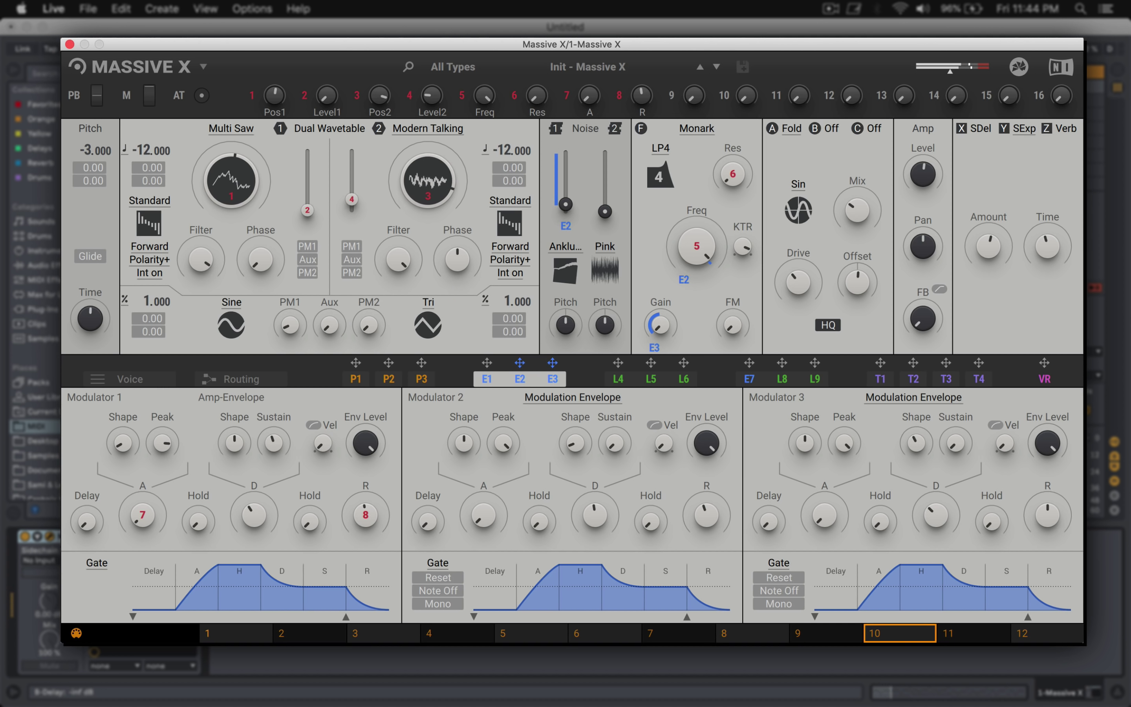